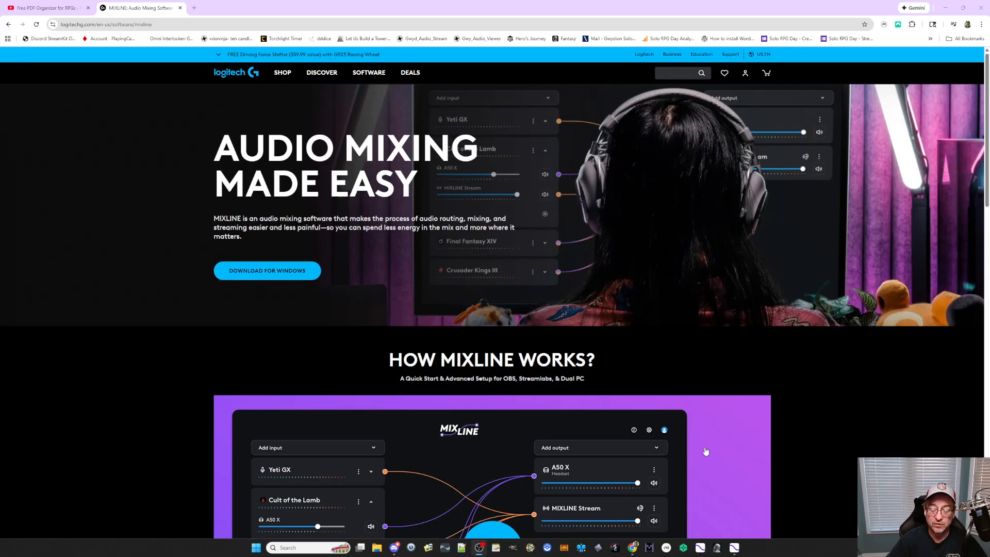
Switch to MIXLINE and review its account options and settings, including startup, language and data sharing
left_click(735, 548)
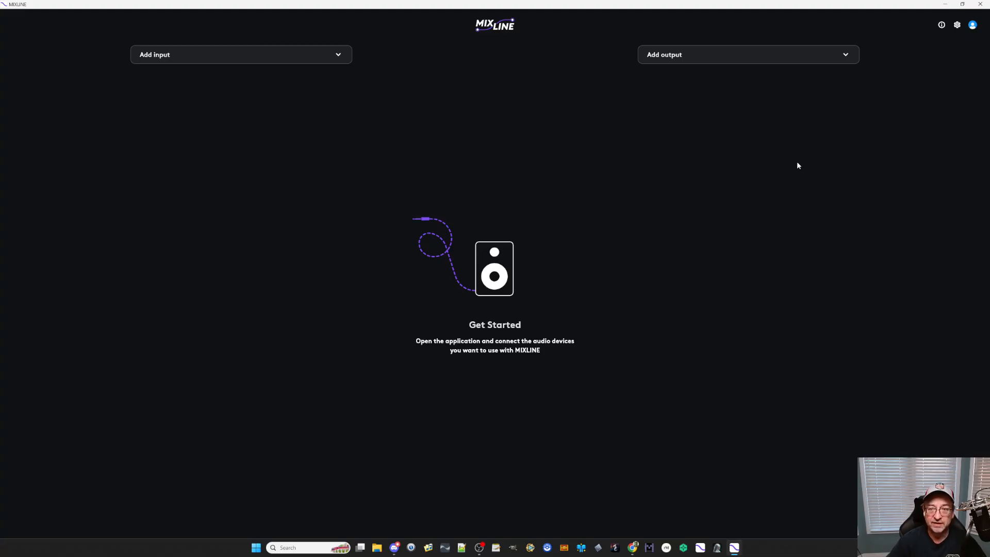
left_click(972, 26)
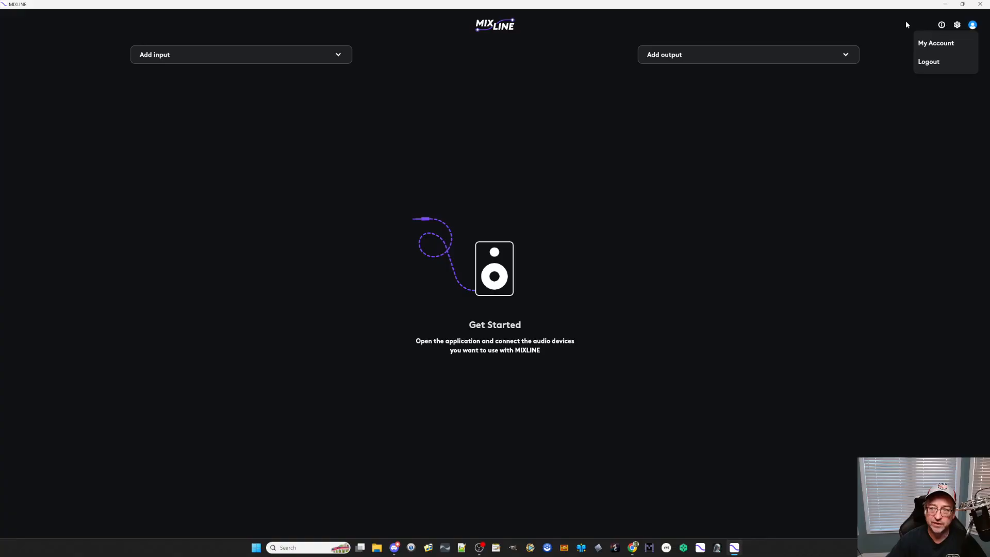
left_click(956, 26)
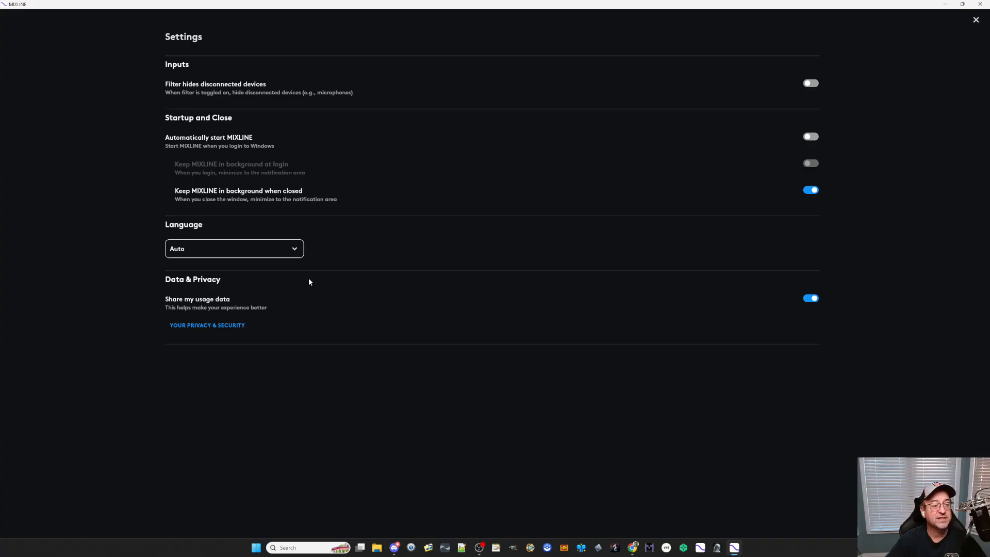
left_click(295, 249)
left_click(473, 184)
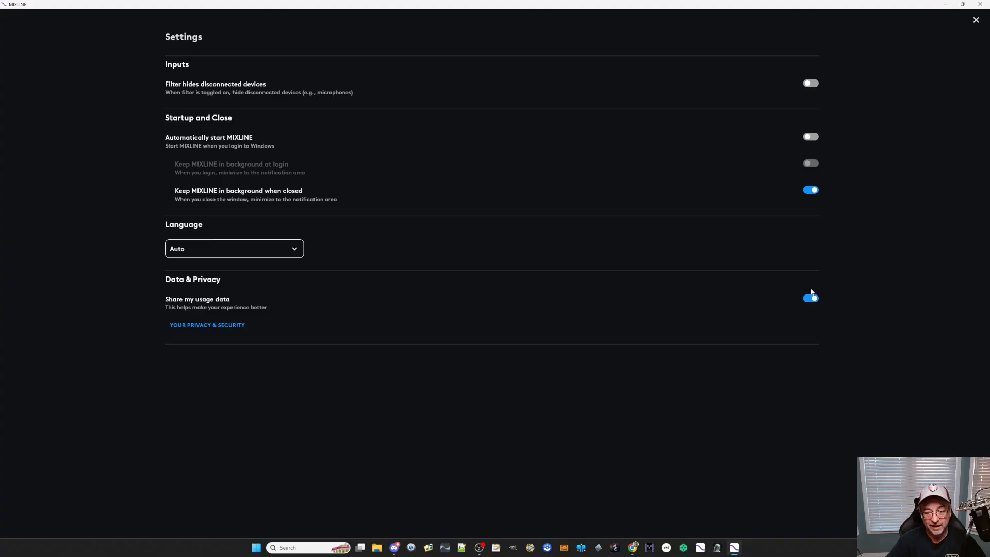
left_click(976, 19)
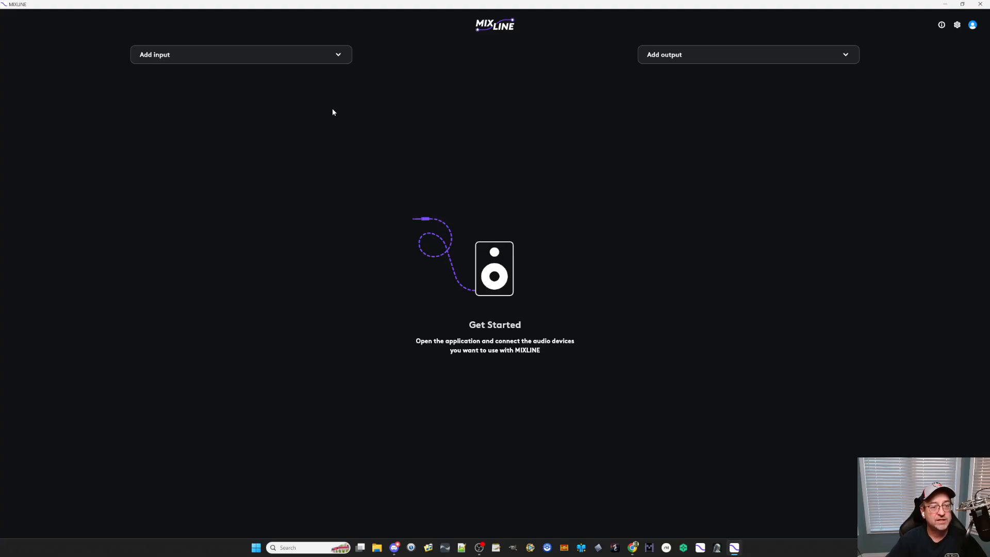
Add the Google Chrome application as an audio input
left_click(338, 56)
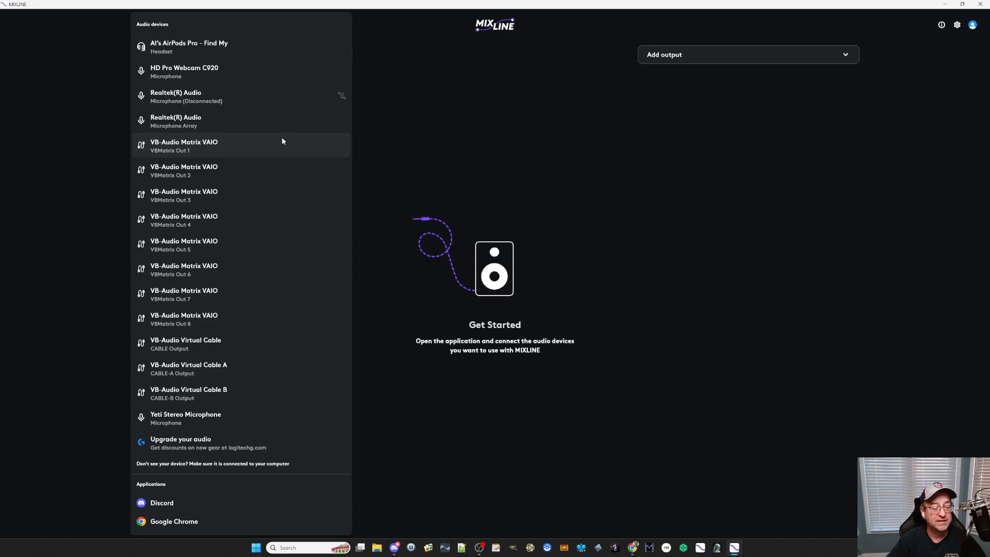
scroll(255, 307, "down", 1)
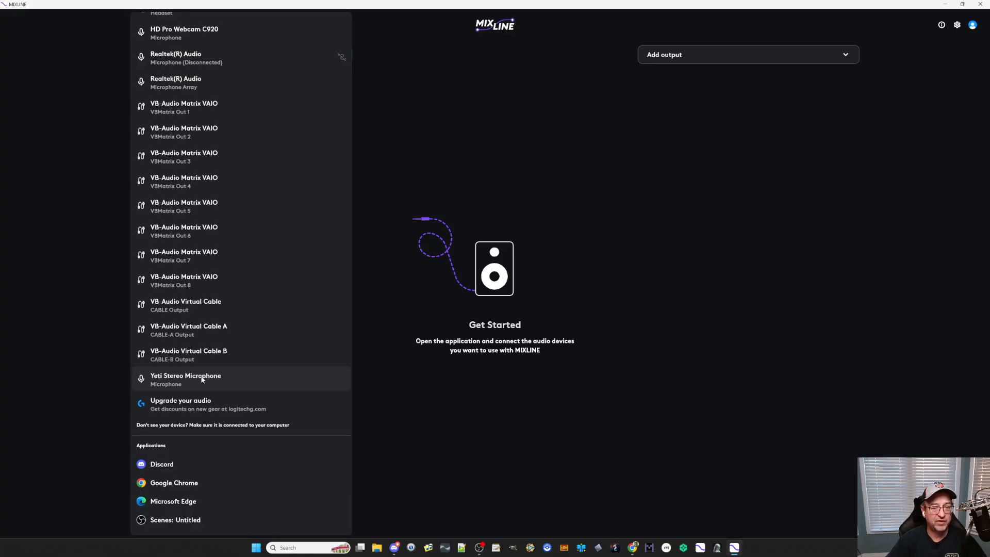
left_click(194, 485)
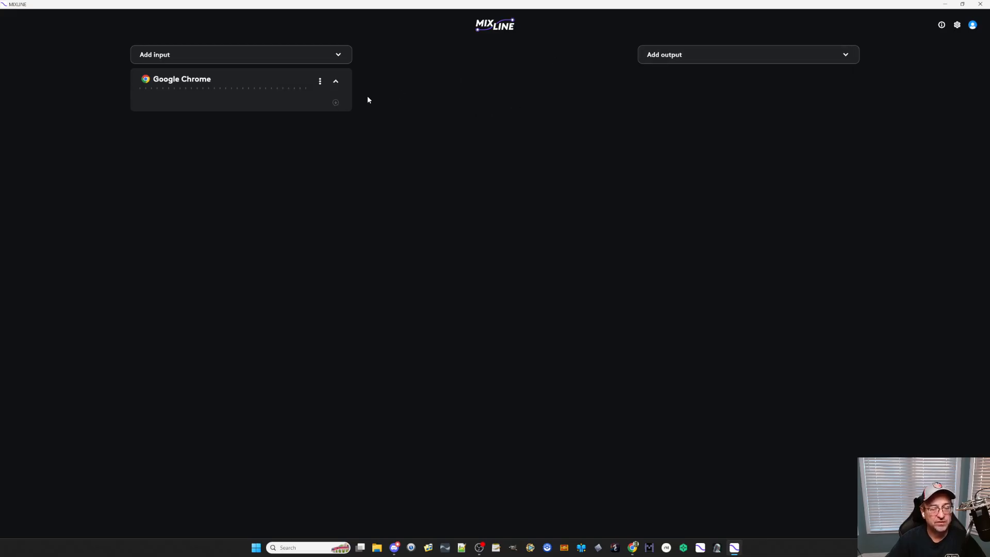
Browse the available output devices and add MIXLINE Stream as a virtual output
left_click(844, 55)
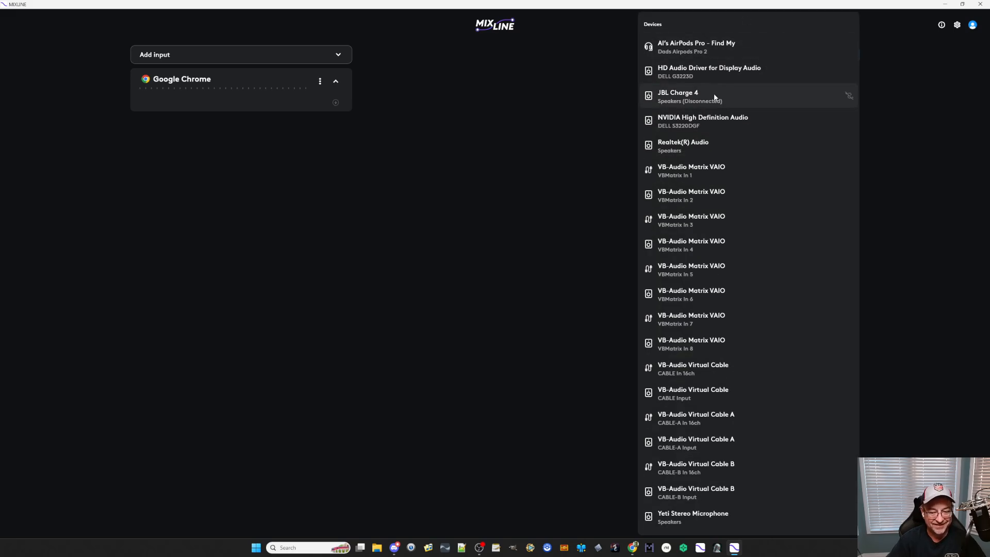
scroll(715, 90, "down", 3)
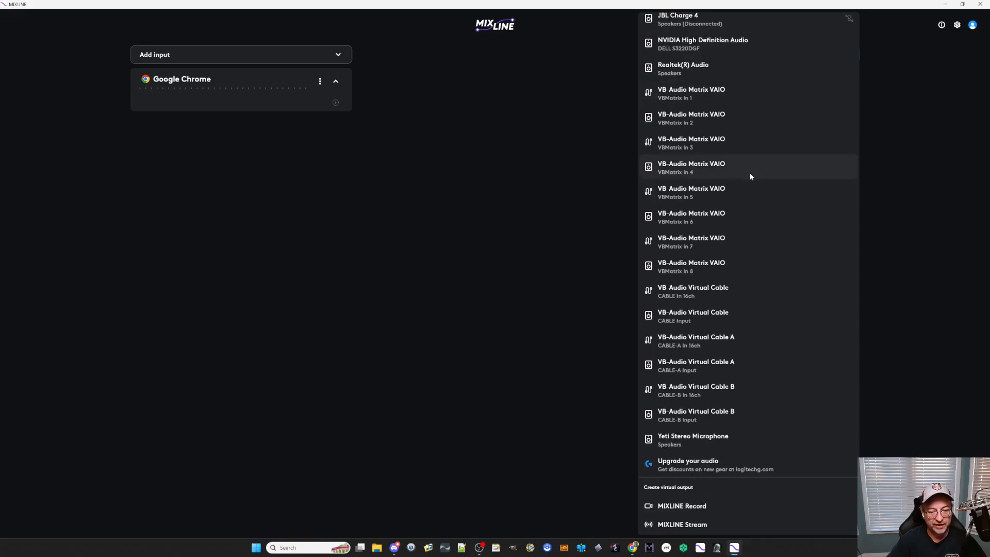
left_click(875, 144)
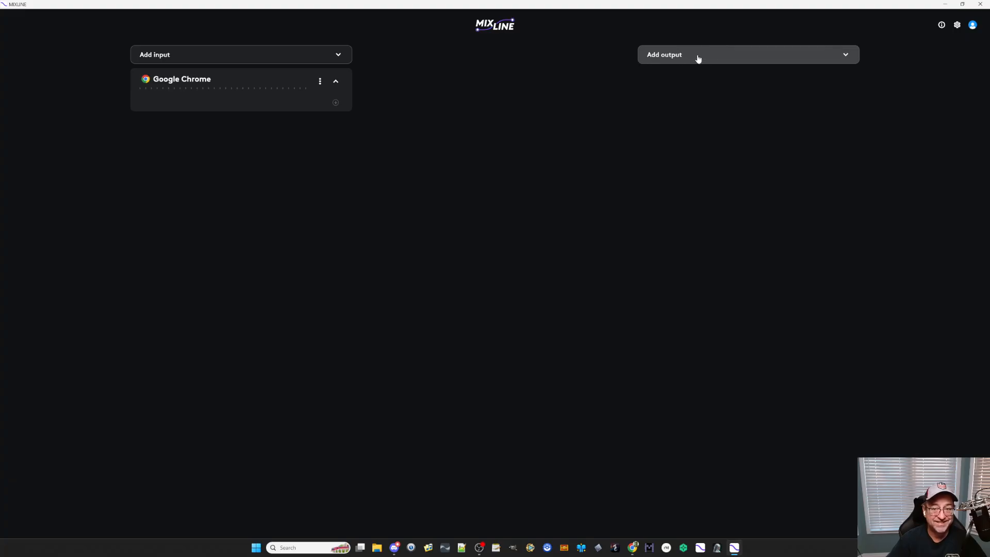
left_click(693, 56)
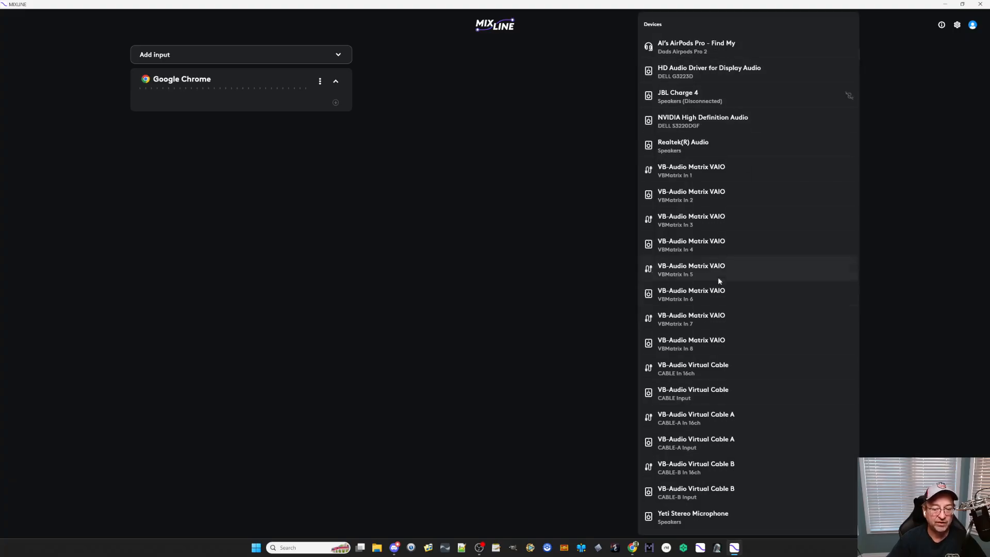
scroll(719, 283, "down", 3)
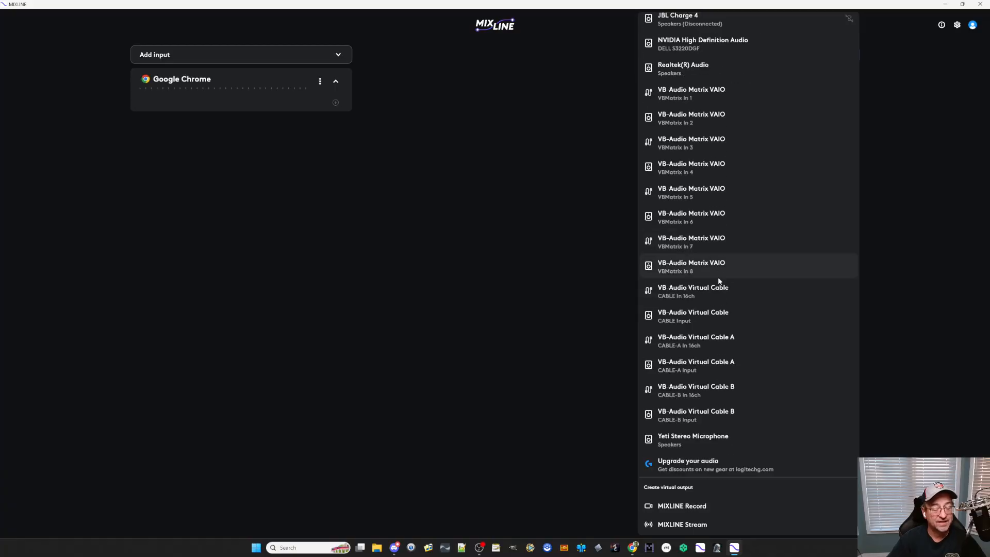
scroll(724, 280, "down", 1)
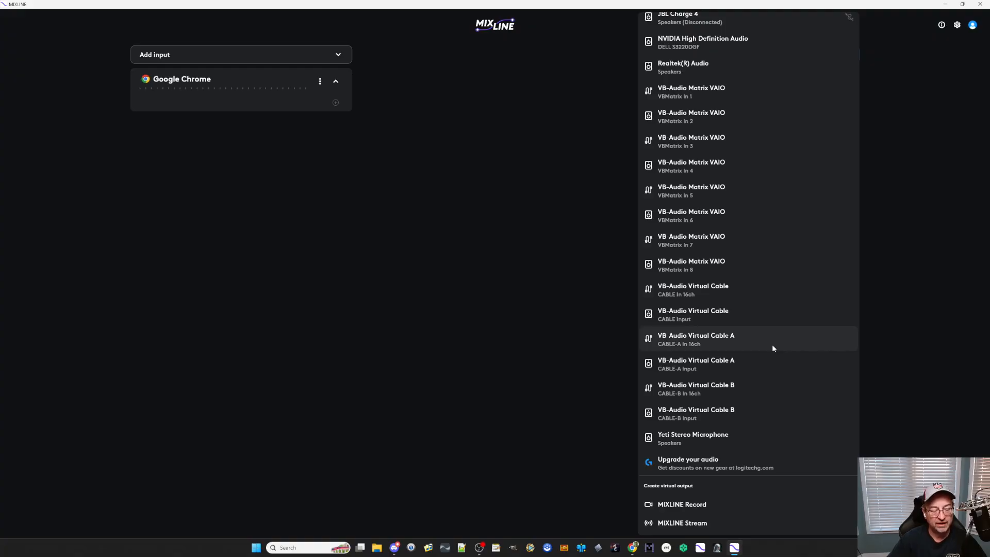
left_click(697, 522)
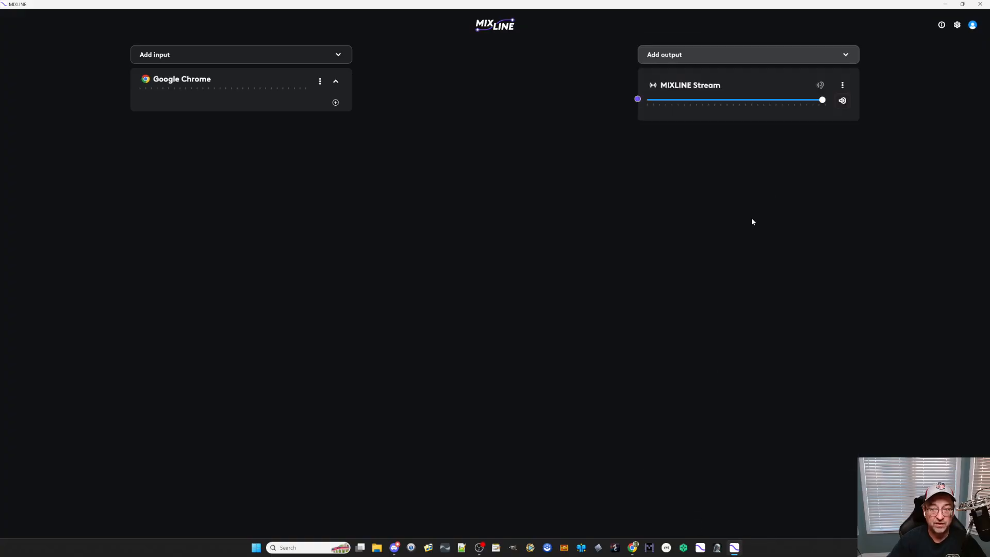
Add MIXLINE Record as a second virtual output
left_click(846, 54)
scroll(704, 493, "down", 2)
left_click(688, 528)
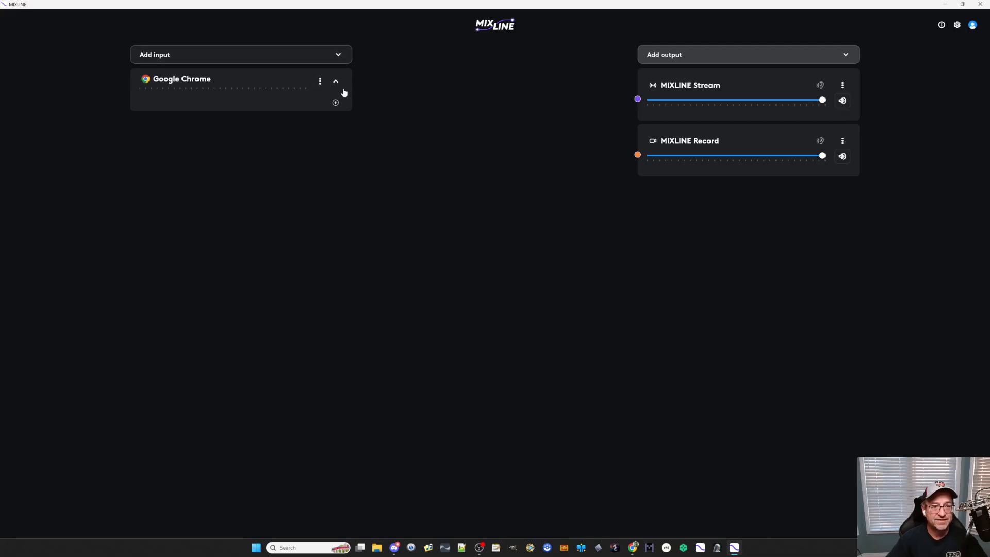
left_click_drag(335, 103, 404, 104)
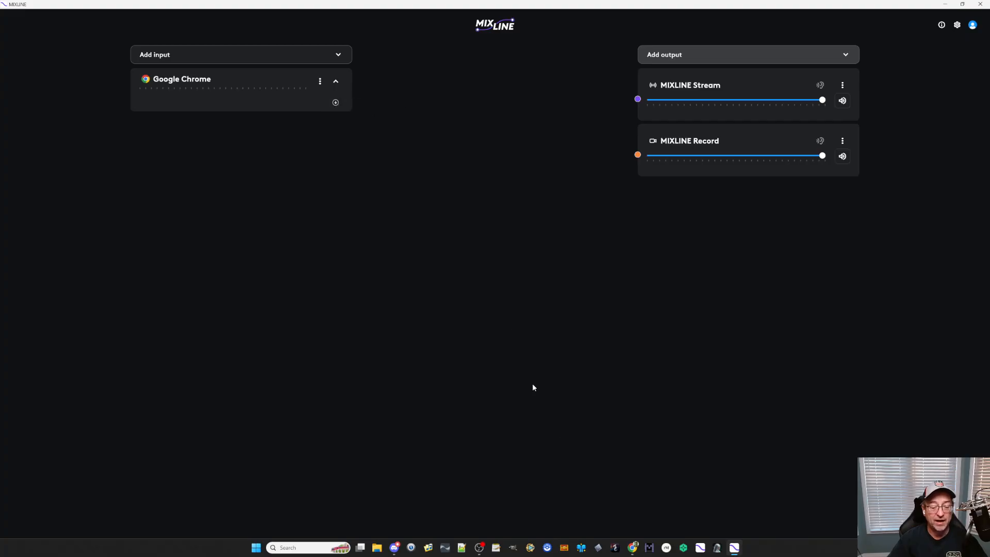
Play the "Free PDF Organizer for RPGs" YouTube video in Chrome as a sound source, and return to MIXLINE
left_click(633, 549)
left_click(47, 8)
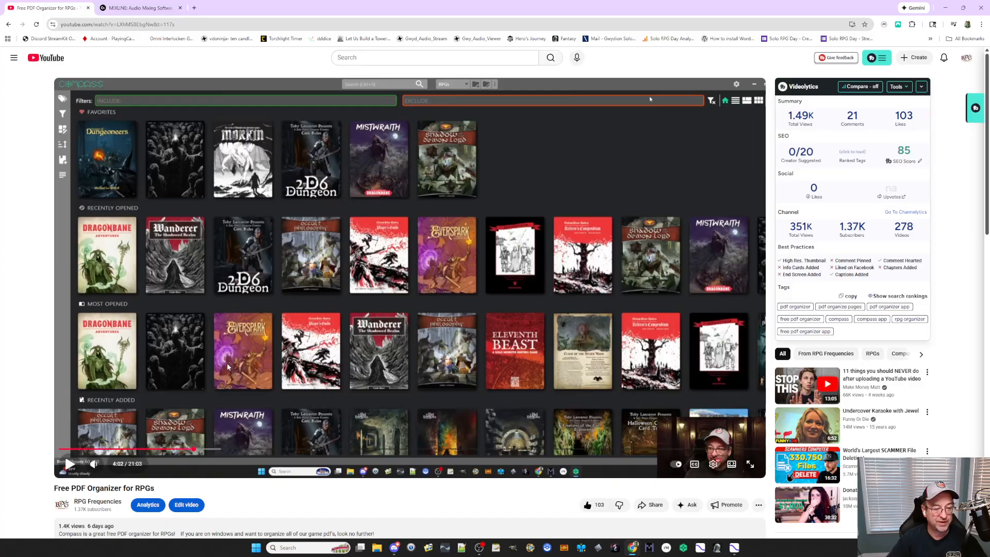
left_click(69, 464)
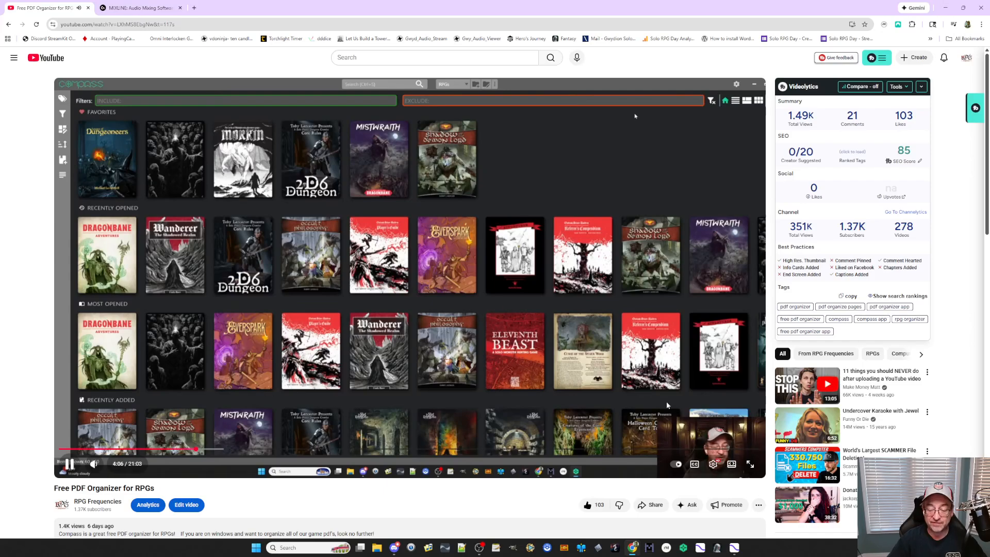
left_click(734, 548)
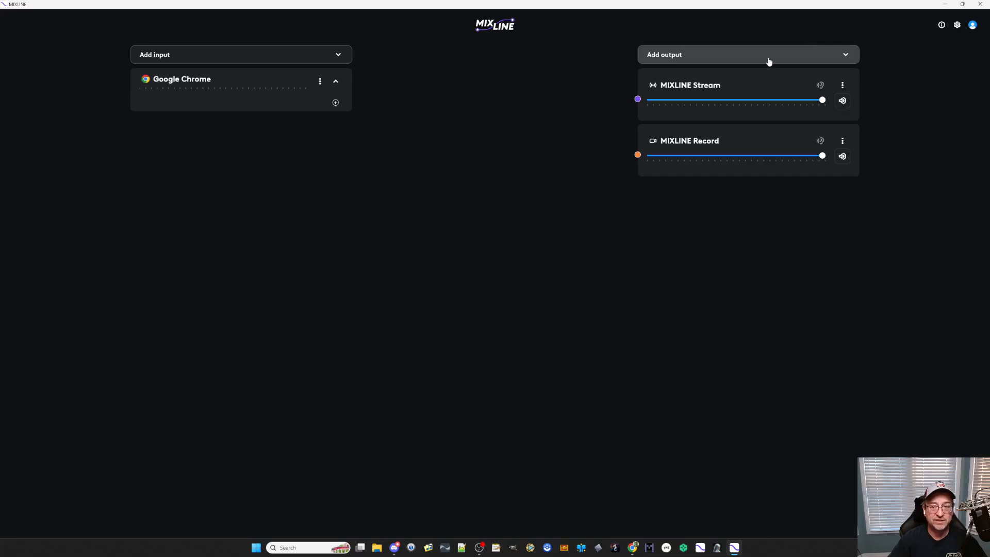
Add the AirPods Pro headset as an output and connect the Google Chrome input to it
left_click(835, 60)
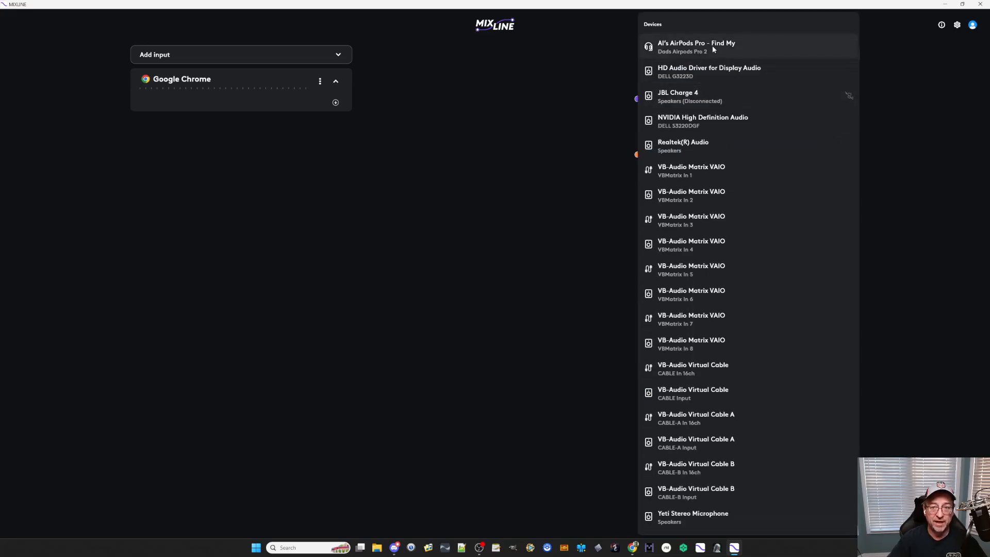
left_click(712, 45)
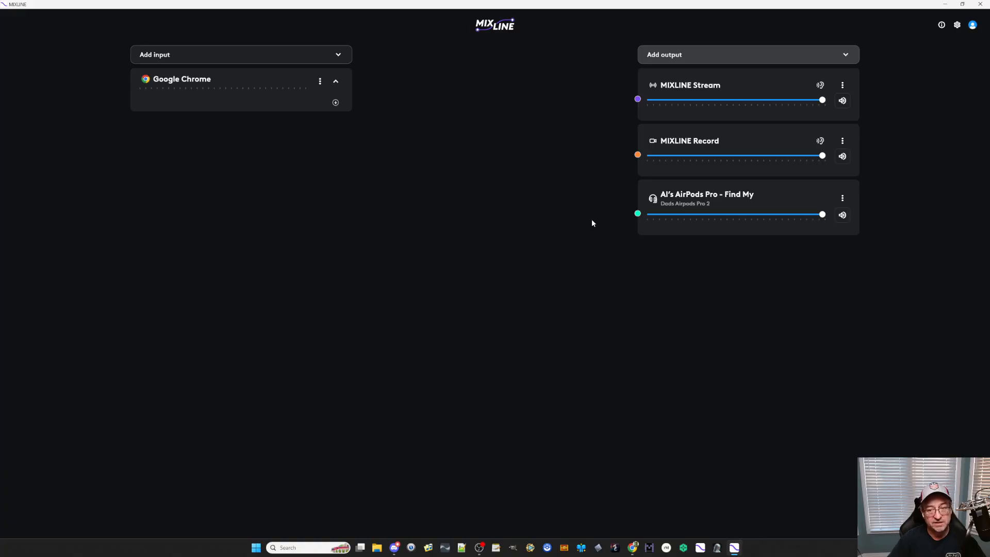
left_click(336, 103)
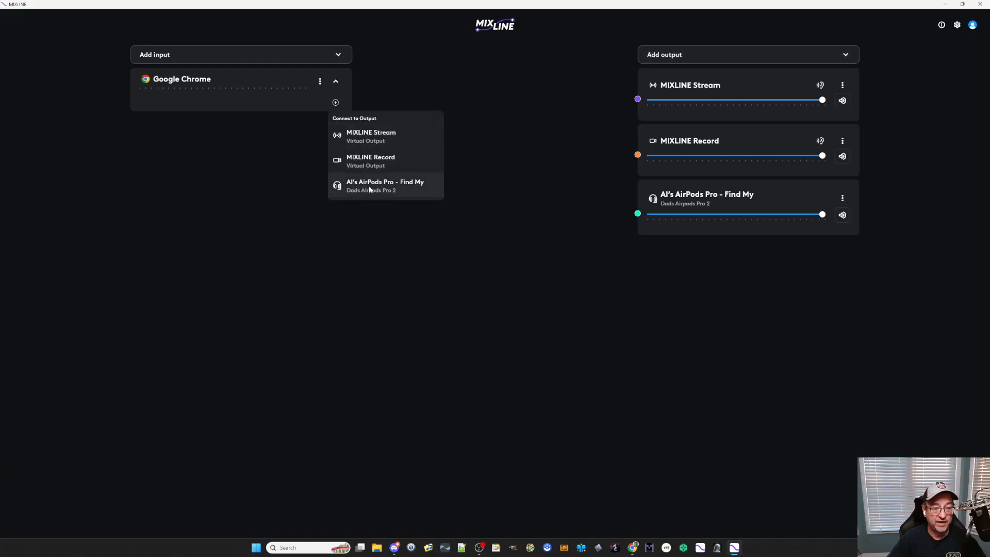
left_click(335, 103)
left_click_drag(335, 103, 638, 214)
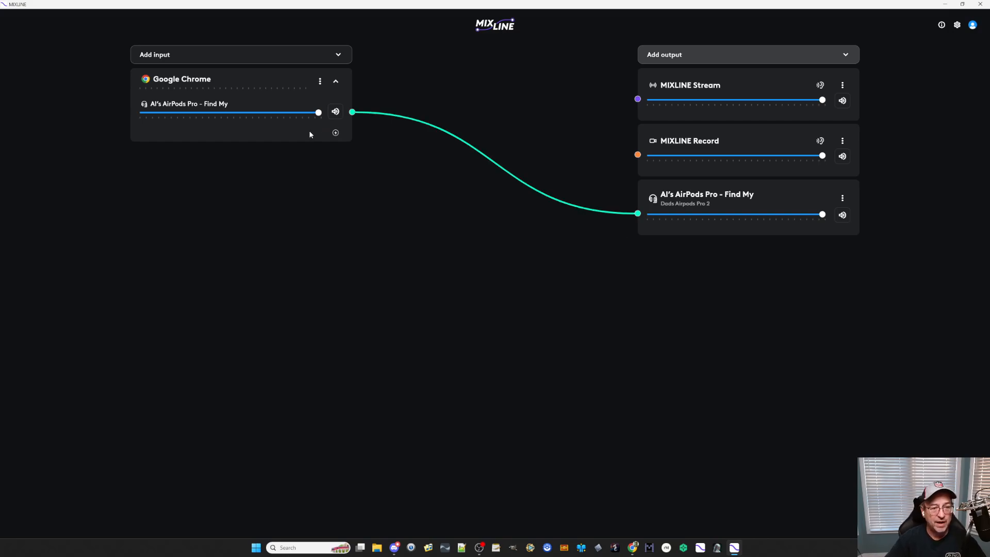
Lower Google Chrome's level for the AirPods Pro to about 38 and the AirPods Pro output volume to 87
left_click_drag(318, 112, 209, 113)
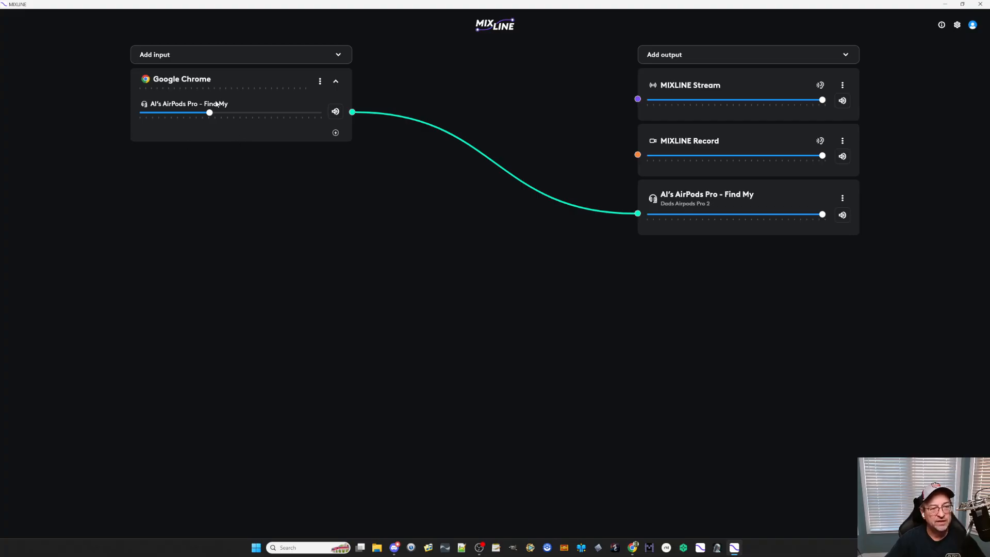
mouse_move(210, 113)
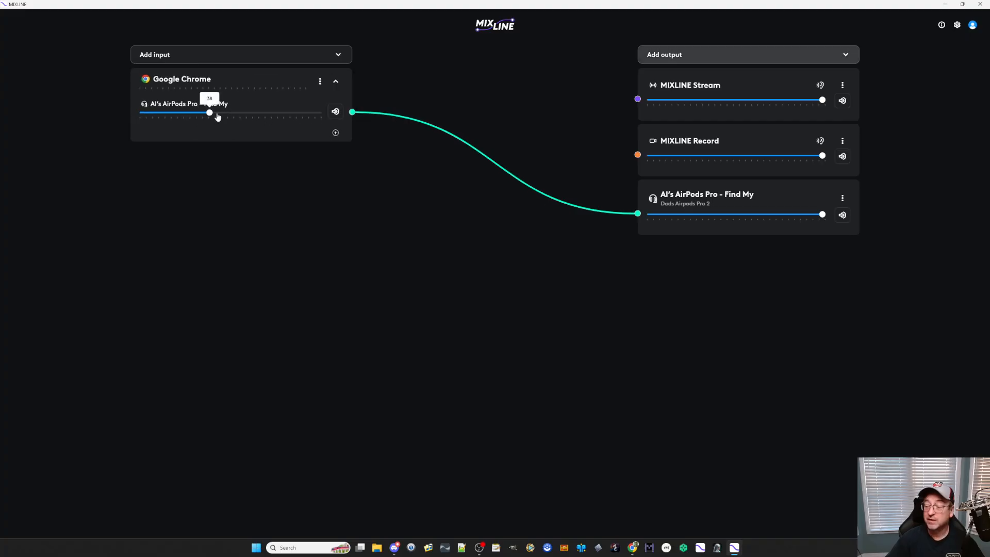
left_click(980, 5)
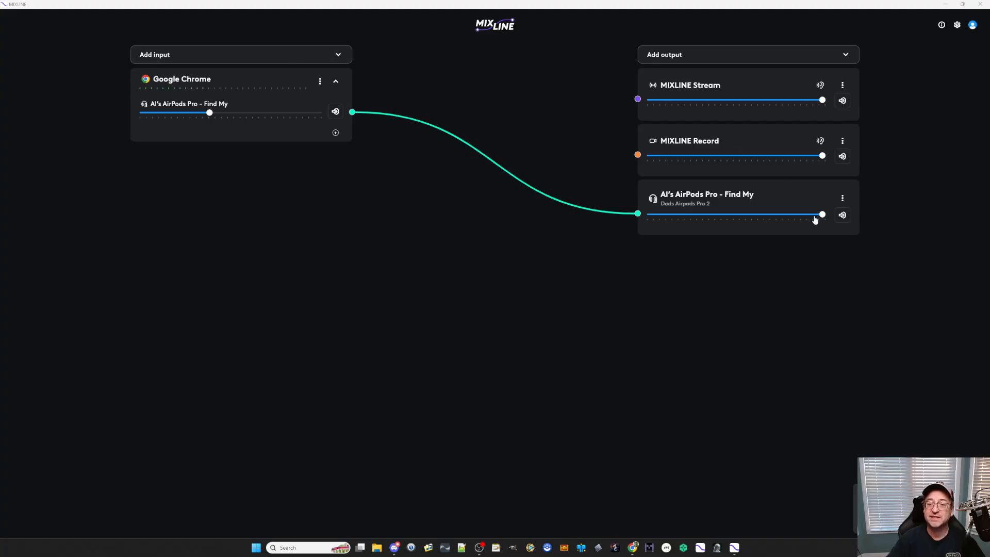
mouse_move(821, 217)
left_mouse_down()
mouse_move(742, 216)
mouse_move(801, 217)
left_mouse_up()
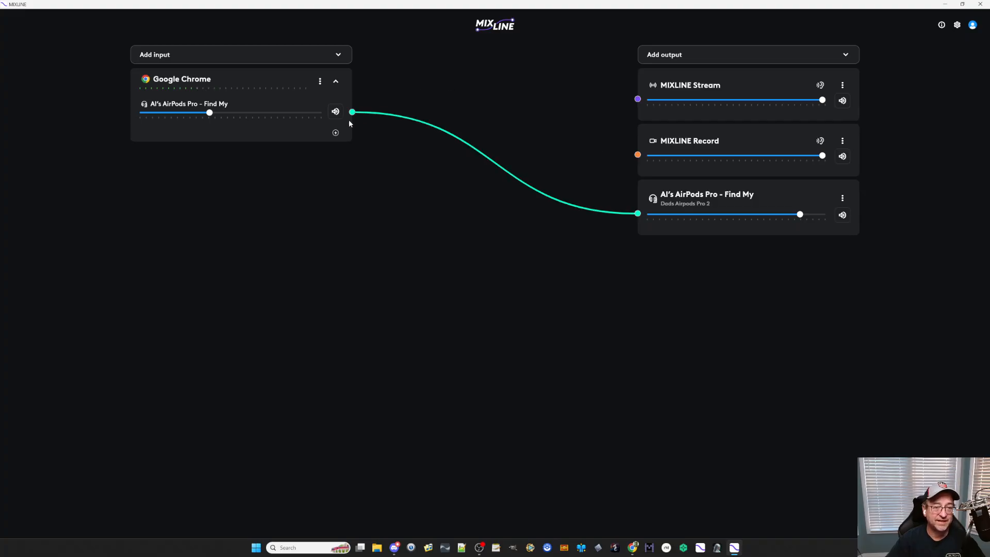
Connect the Google Chrome input to the MIXLINE Stream output and check the playing video in Chrome
left_click_drag(335, 133, 640, 106)
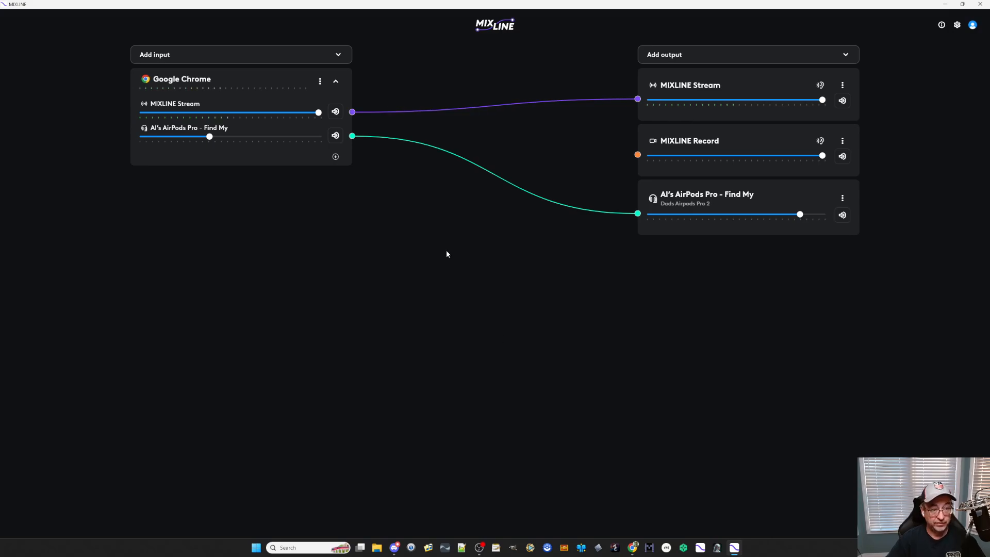
left_click(633, 548)
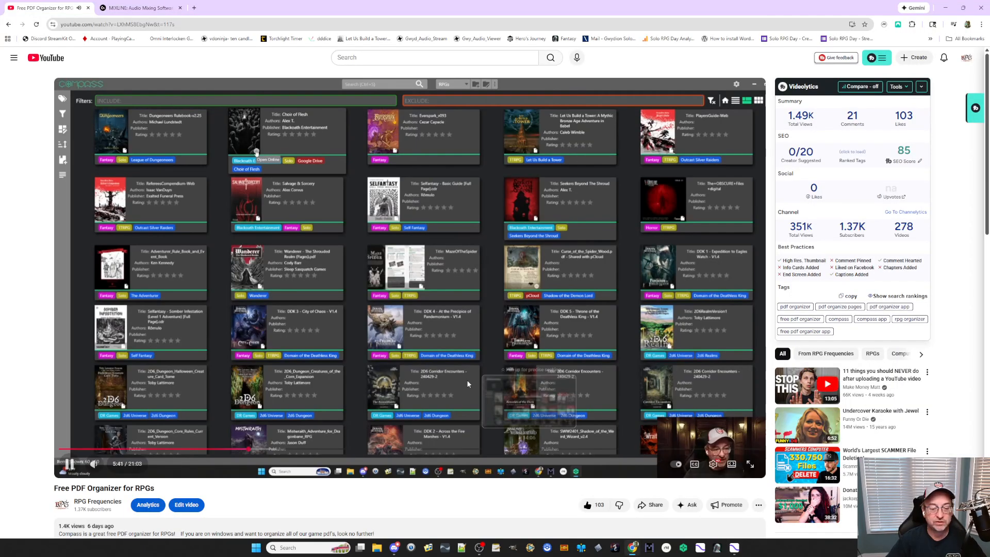
left_click(734, 548)
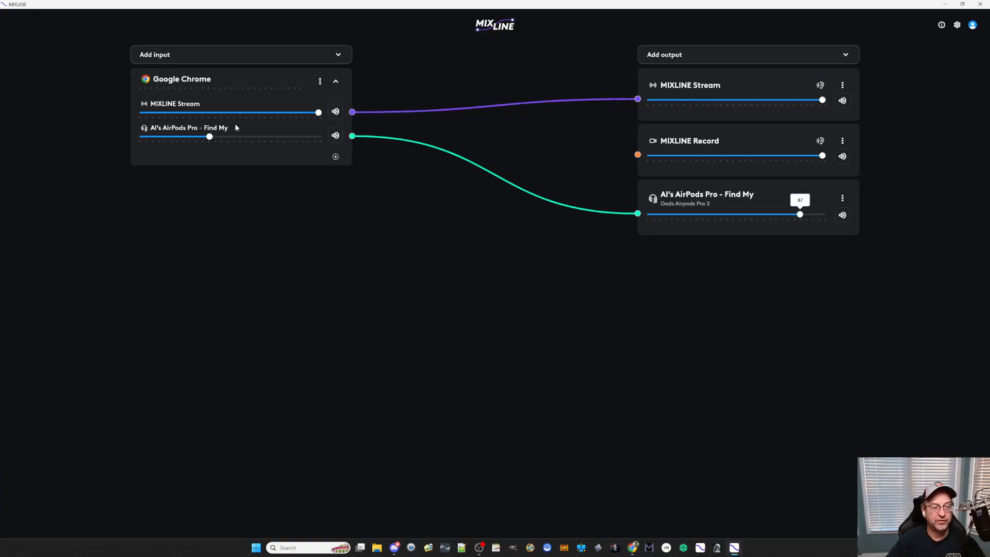
Switch to the Fantasy soundboard app, maximize its window and play the Anticipation Ambience track
left_click(717, 548)
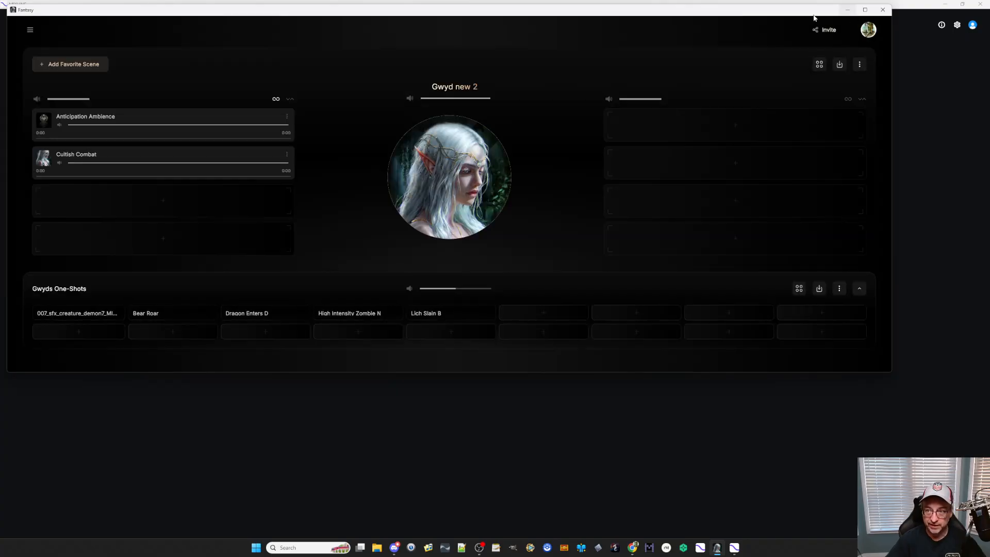
left_click(866, 11)
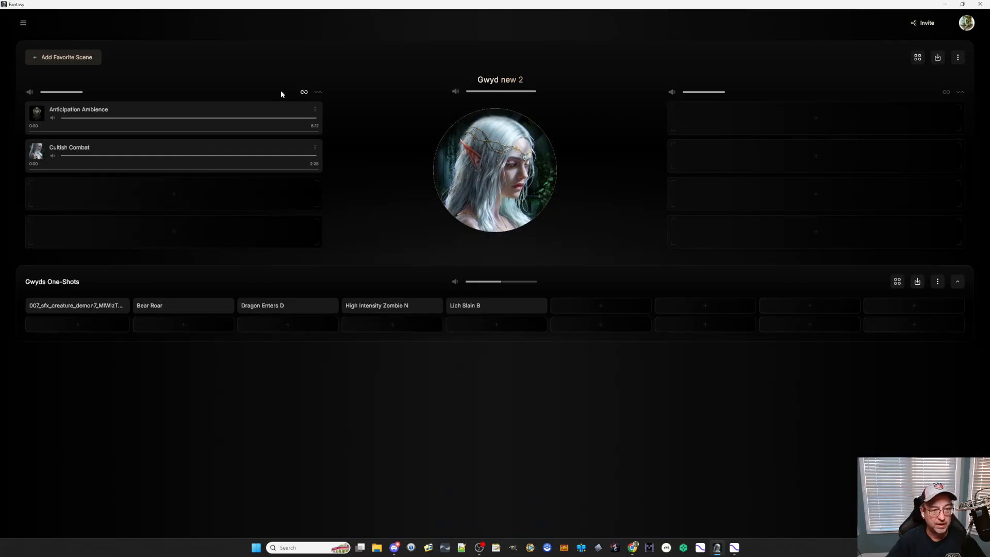
left_click(315, 110)
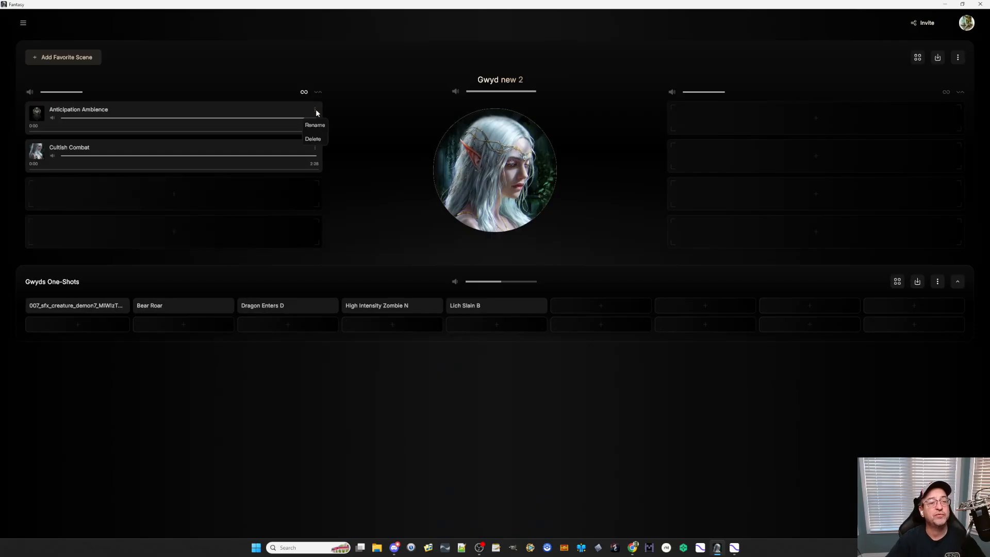
left_click(181, 208)
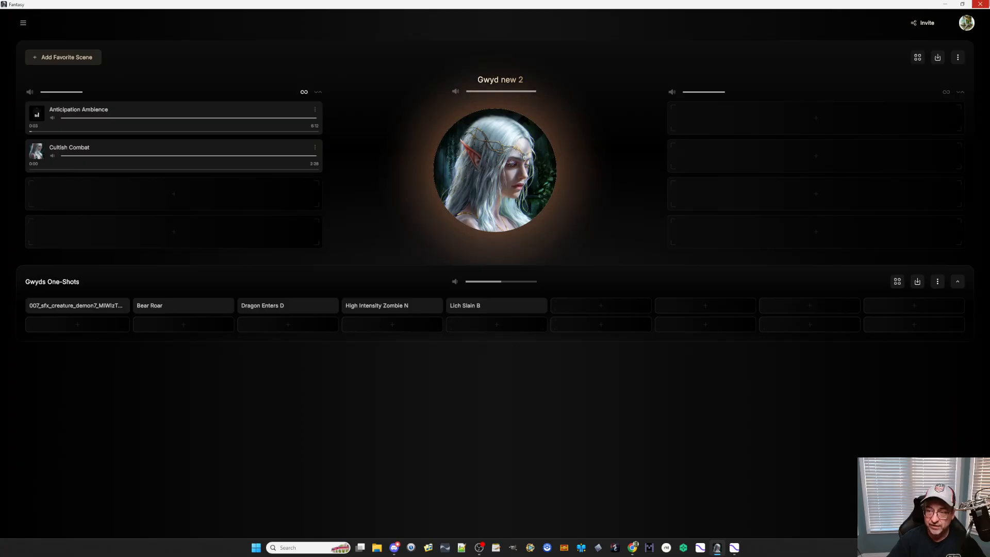
Return to MIXLINE and add the Fantasy application as an input
left_click(940, 6)
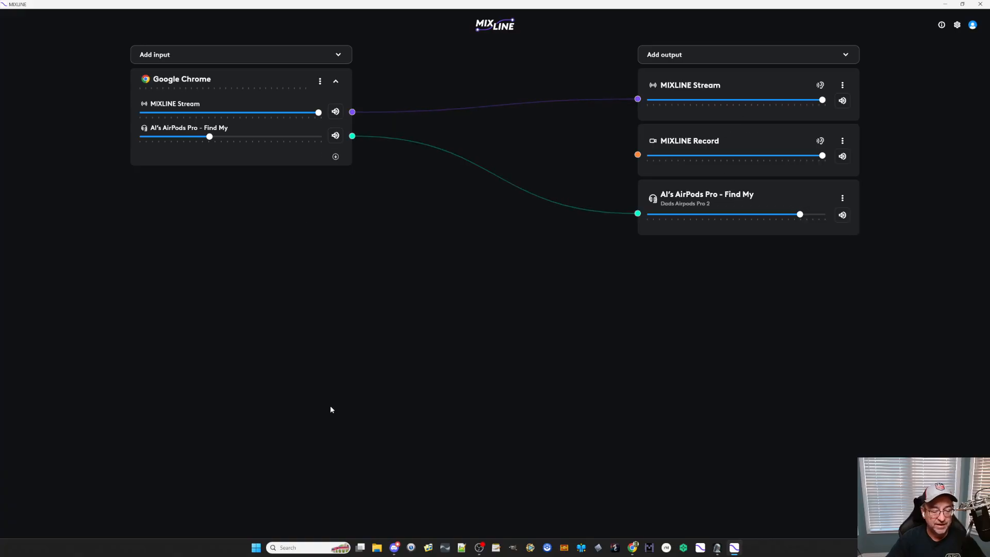
left_click(338, 55)
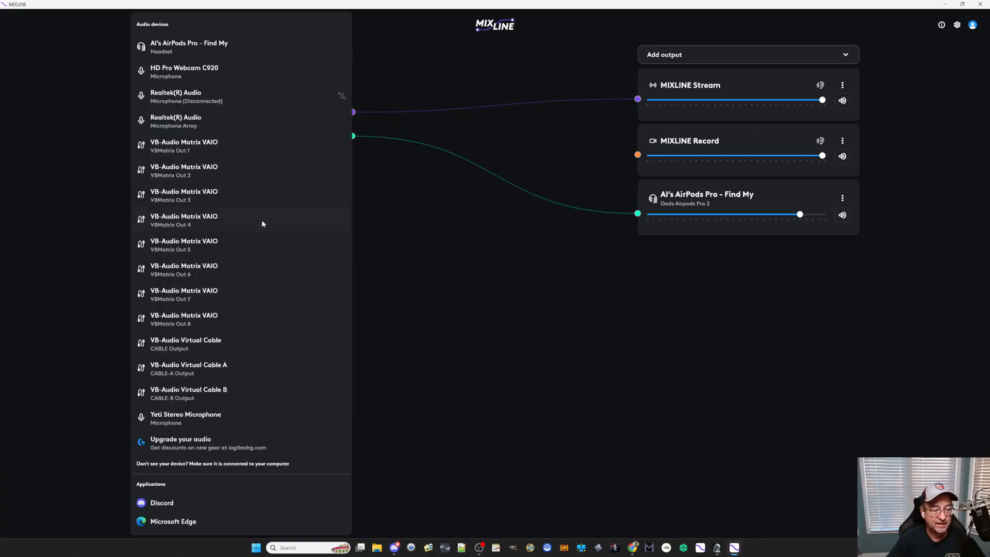
scroll(196, 492, "down", 3)
left_click(185, 503)
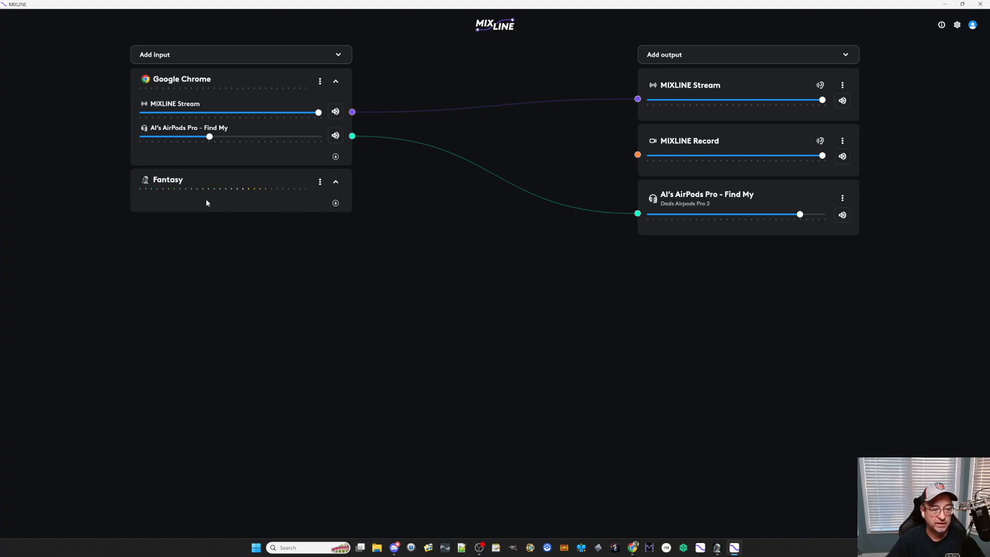
Connect the Fantasy input to the MIXLINE Stream and AirPods Pro outputs and lower both of its levels to slightly under half
left_click_drag(336, 202, 645, 98)
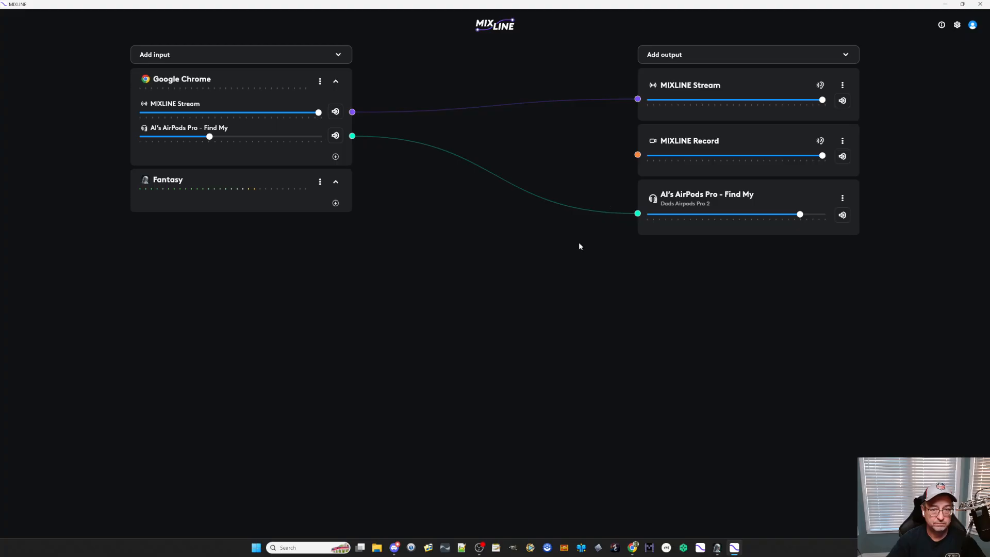
left_click_drag(336, 203, 638, 99)
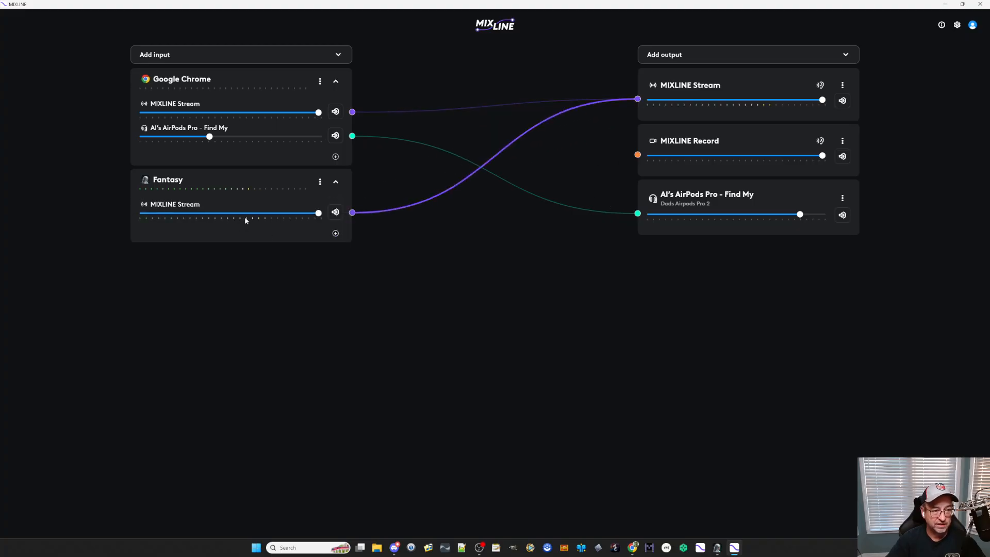
left_click_drag(336, 233, 638, 216)
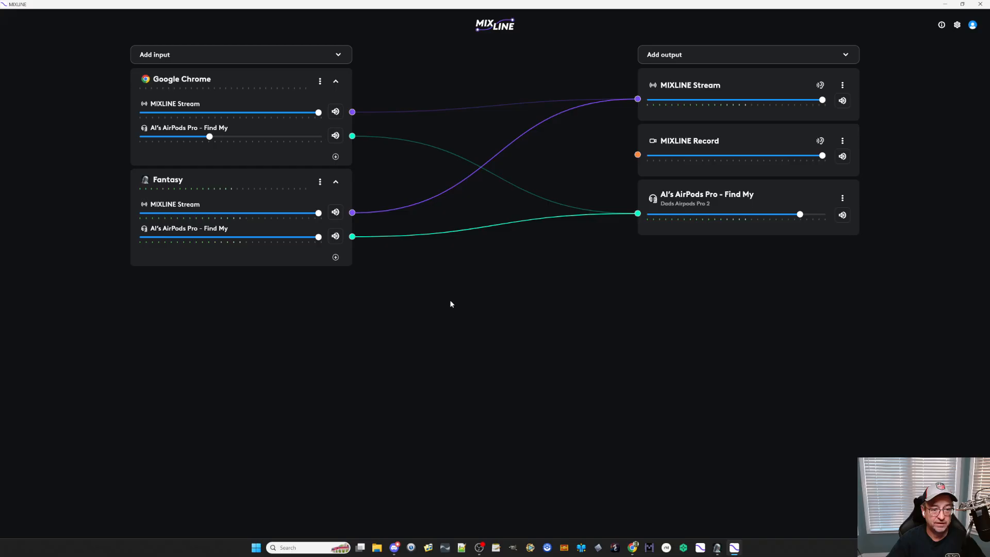
left_click_drag(319, 219, 234, 219)
left_click_drag(317, 238, 225, 240)
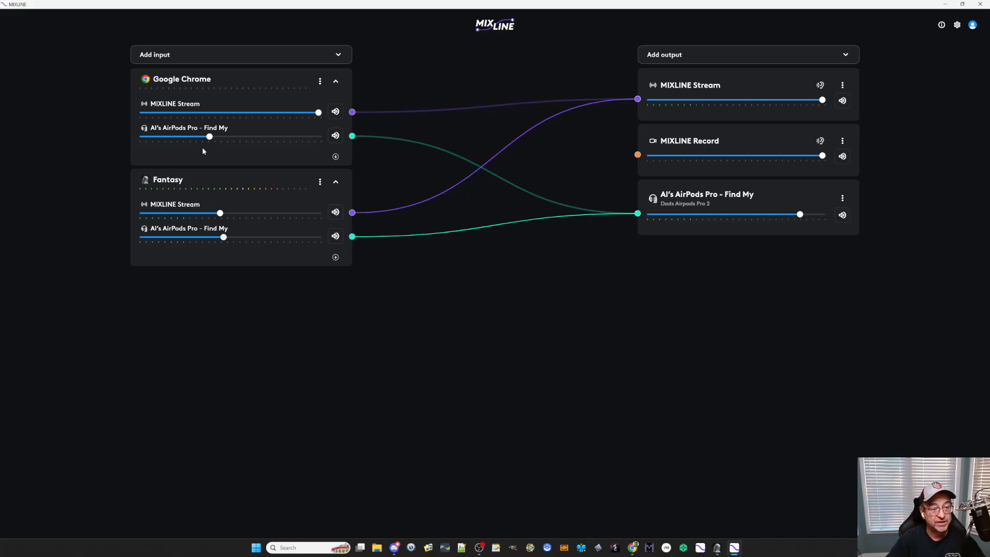
mouse_move(822, 102)
left_mouse_down()
mouse_move(777, 102)
mouse_move(823, 102)
left_mouse_up()
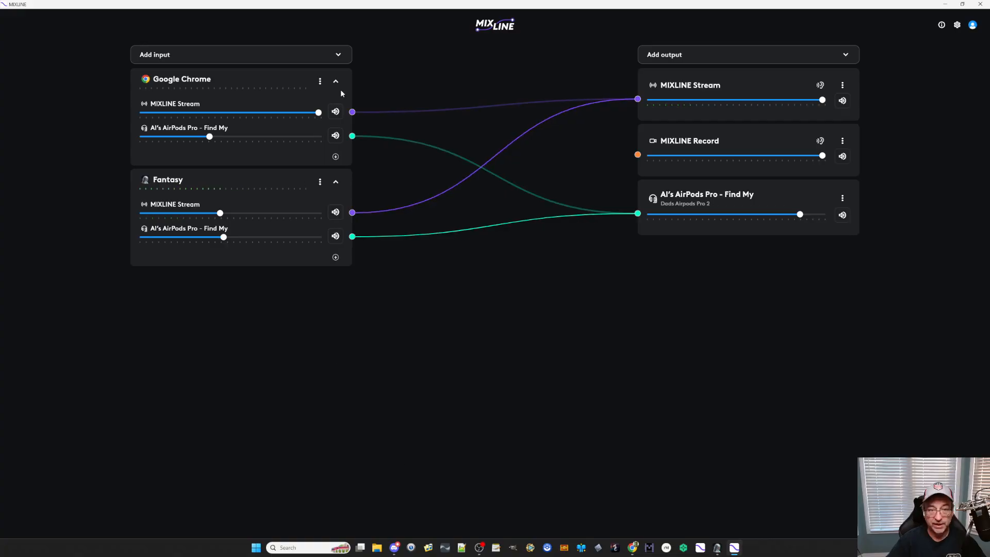
Add the Discord application as an input
left_click(337, 55)
scroll(241, 345, "down", 2)
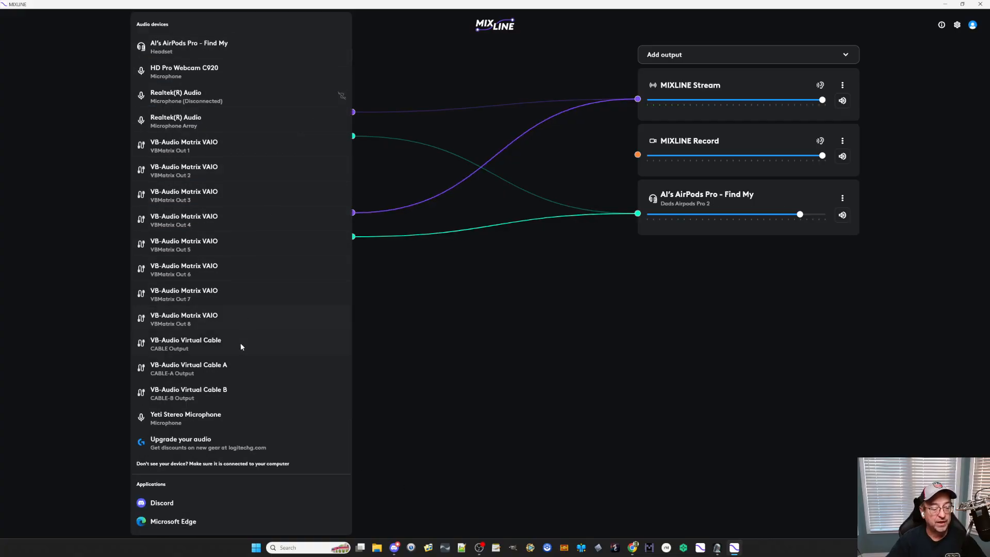
left_click(166, 500)
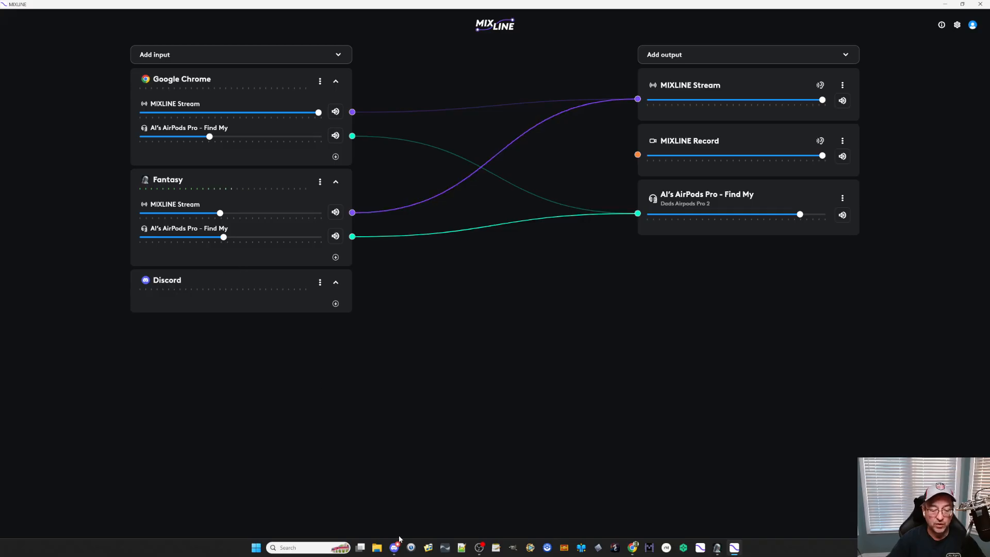
Switch to Discord and set its voice output device to Speakers (MIXLINE)
left_click(397, 550)
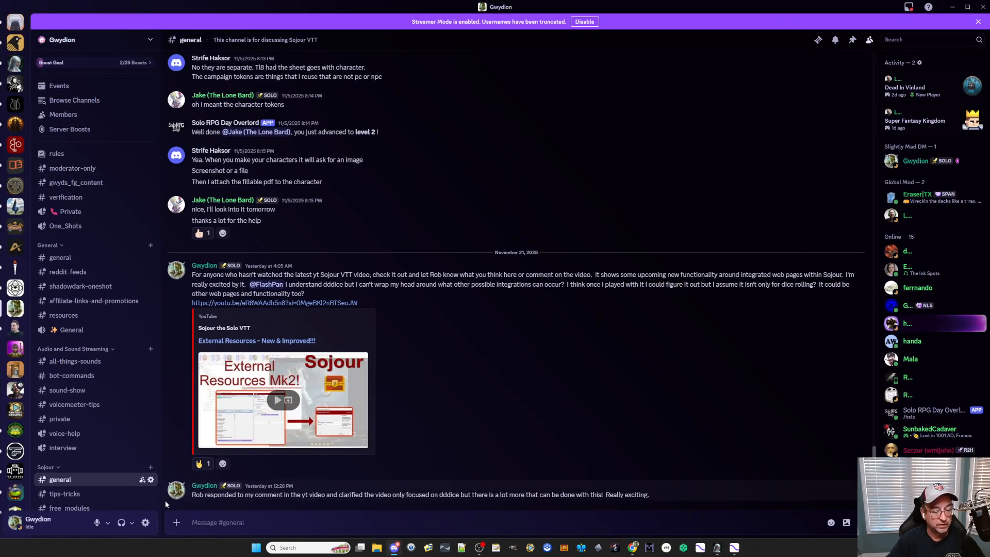
left_click(146, 522)
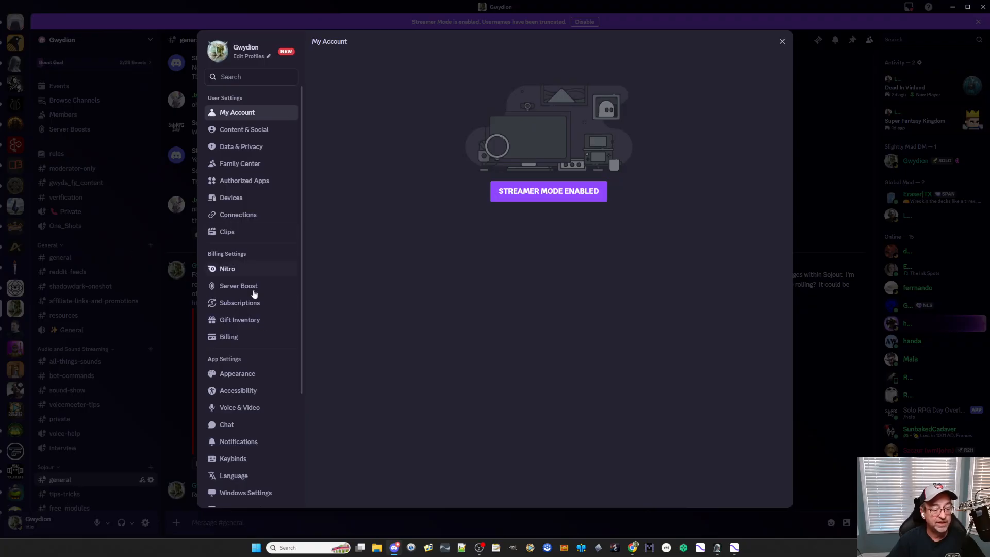
left_click(241, 408)
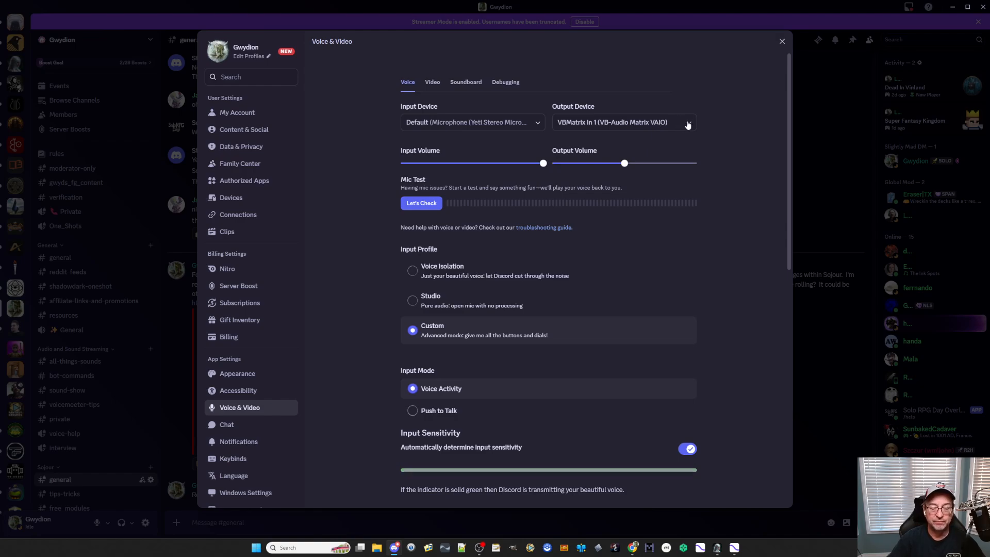
left_click(687, 125)
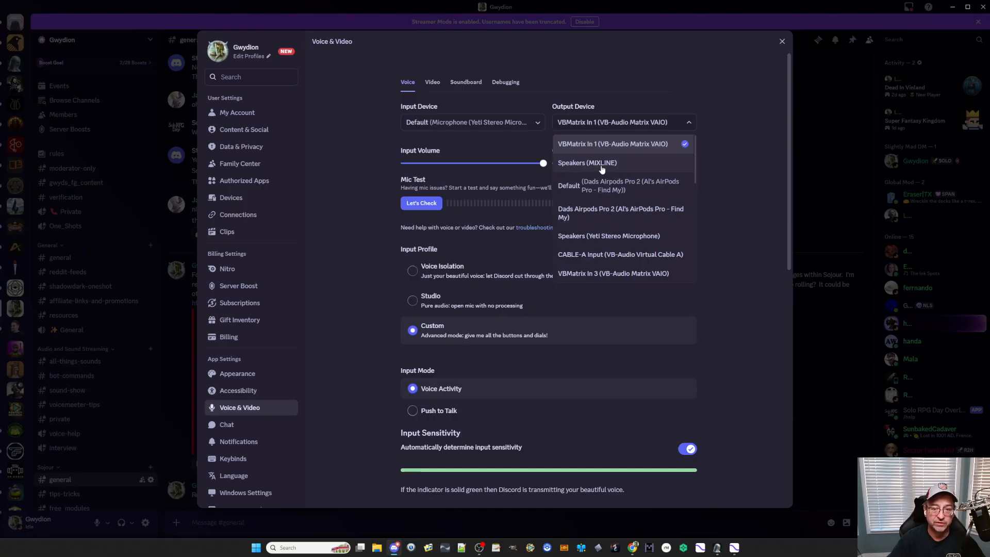
left_click(598, 164)
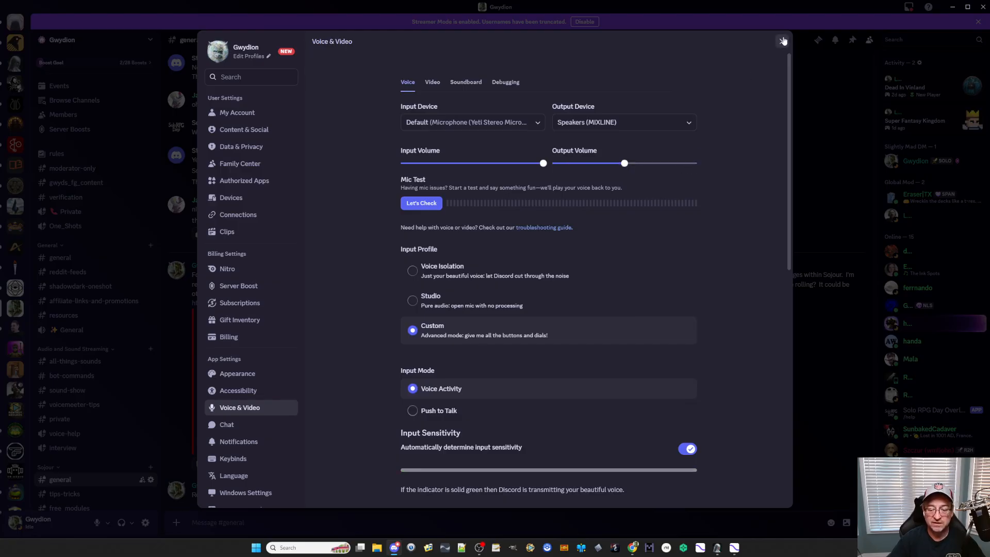
left_click(783, 41)
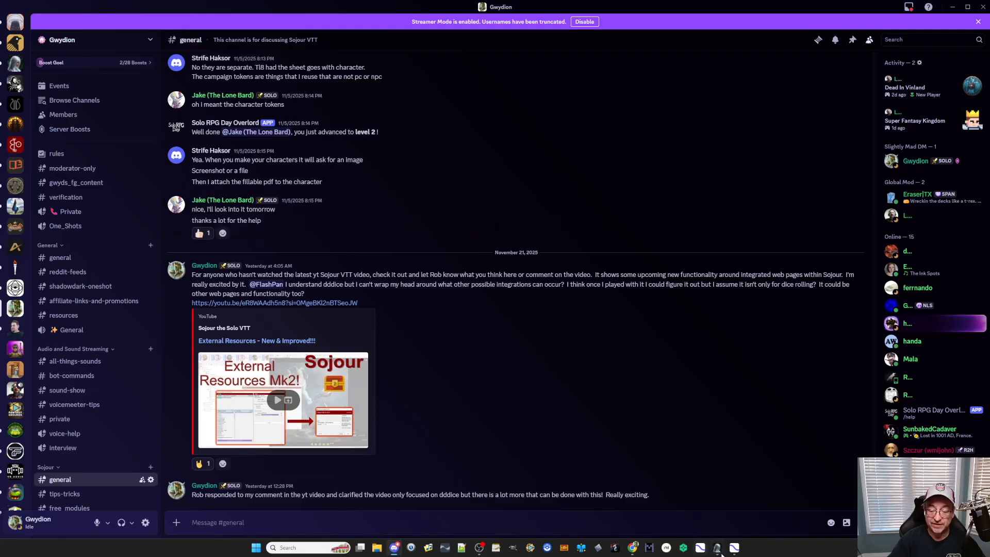
In MIXLINE, connect the Discord input to the MIXLINE Stream and AirPods Pro outputs and lower both of its levels to about two thirds
left_click(734, 548)
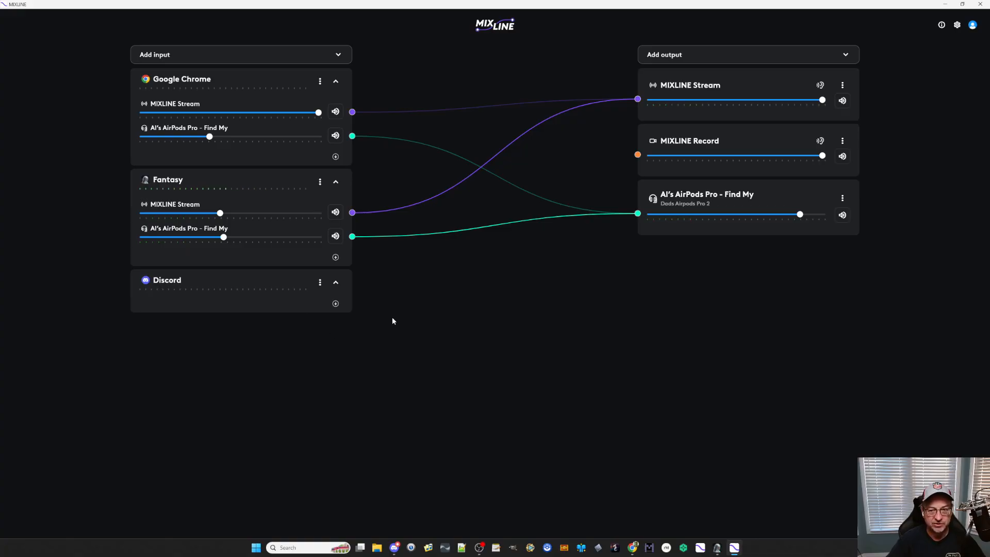
left_click_drag(336, 304, 637, 98)
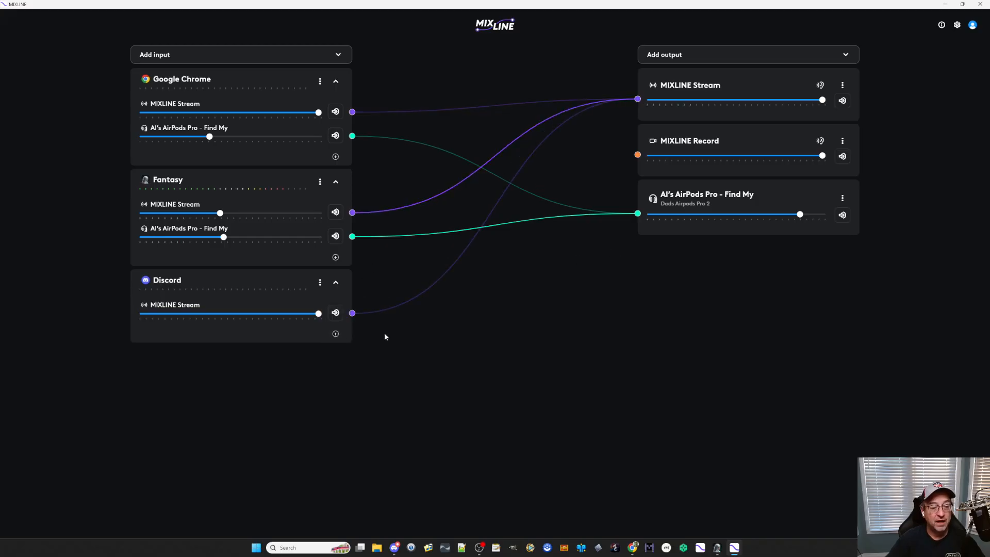
left_click_drag(336, 334, 638, 213)
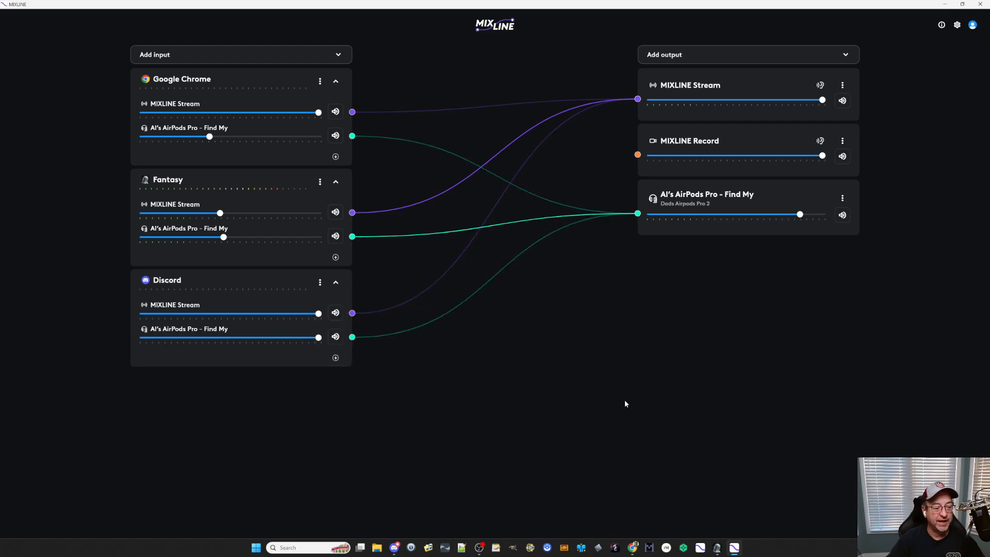
left_click_drag(317, 314, 255, 315)
left_click_drag(318, 337, 257, 339)
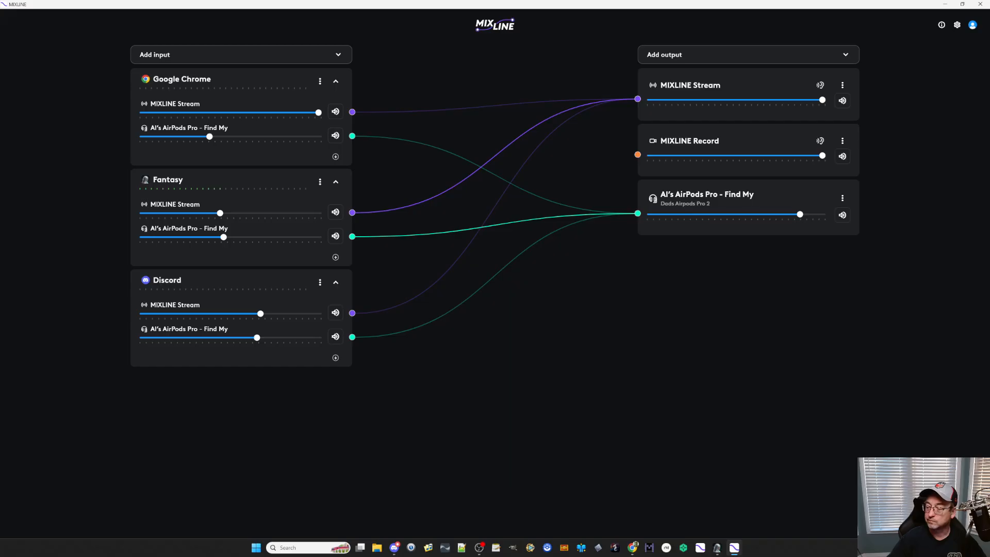
Switch to OBS and review the global audio devices in its audio settings
key("alt+Tab")
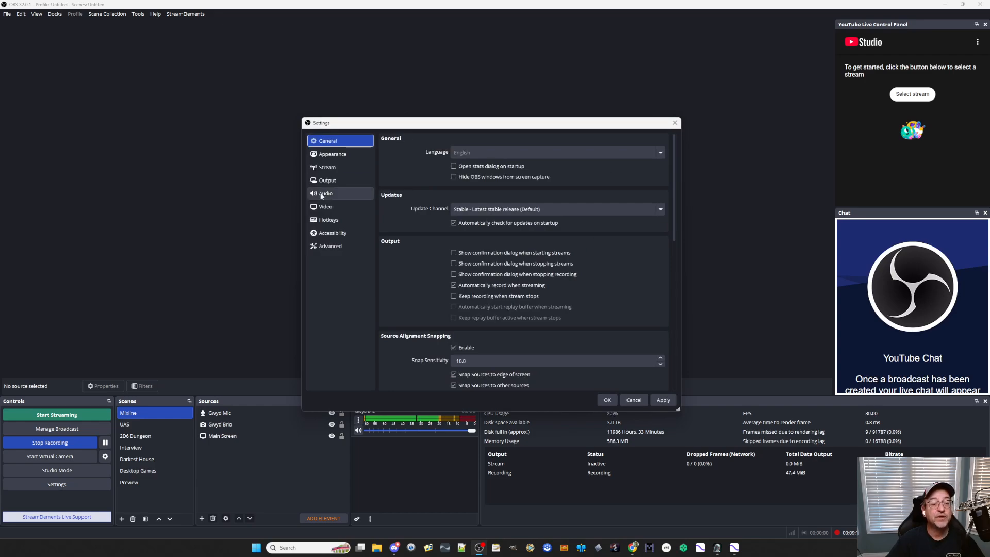
left_click(325, 193)
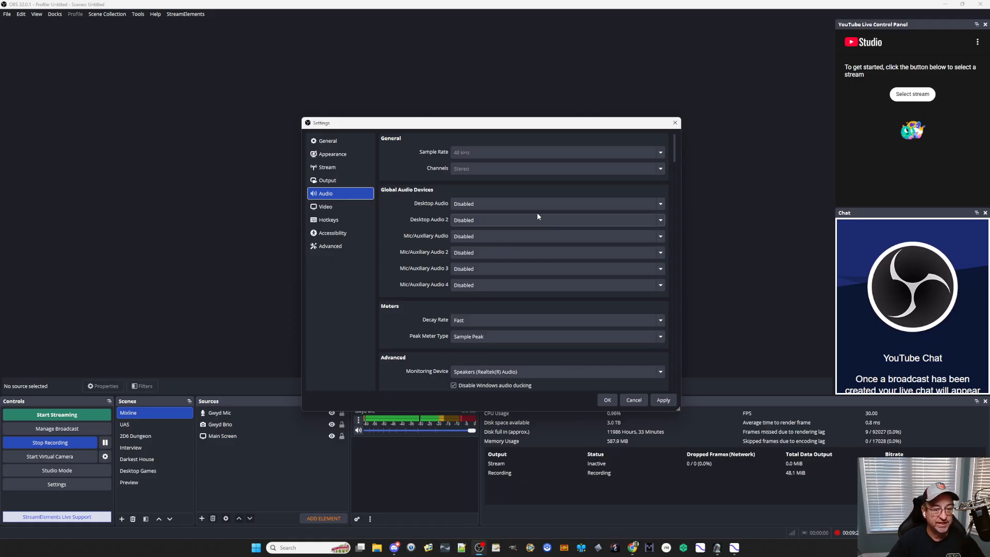
left_click(673, 123)
left_click(504, 275)
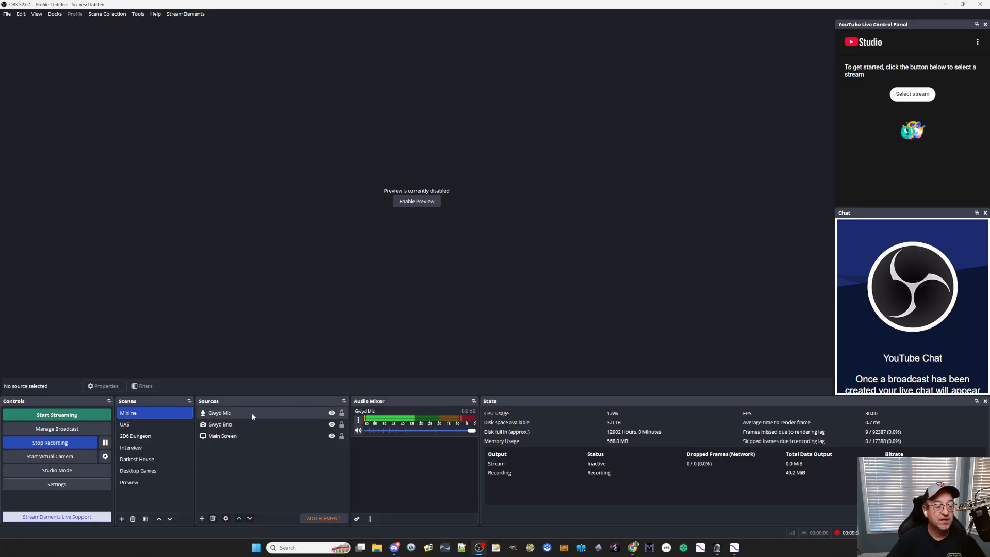
Add an Audio Input Capture source named Mixline Stereo to the Mixline scene
left_click(202, 518)
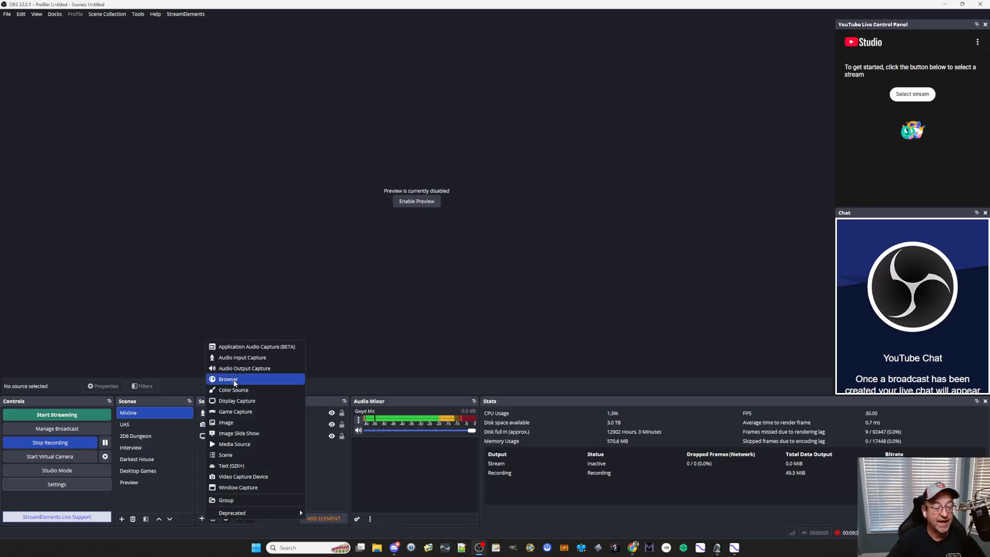
left_click(243, 357)
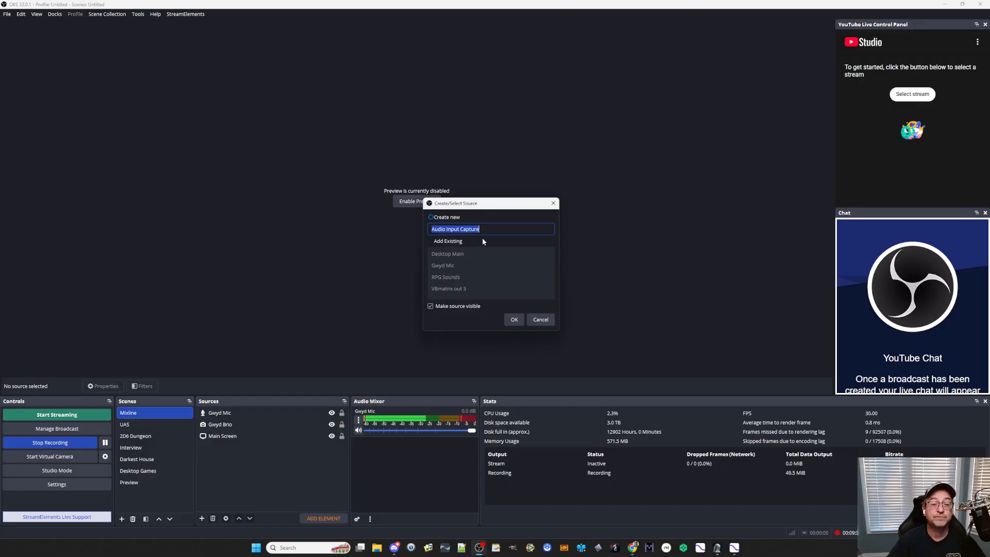
type("Mixline")
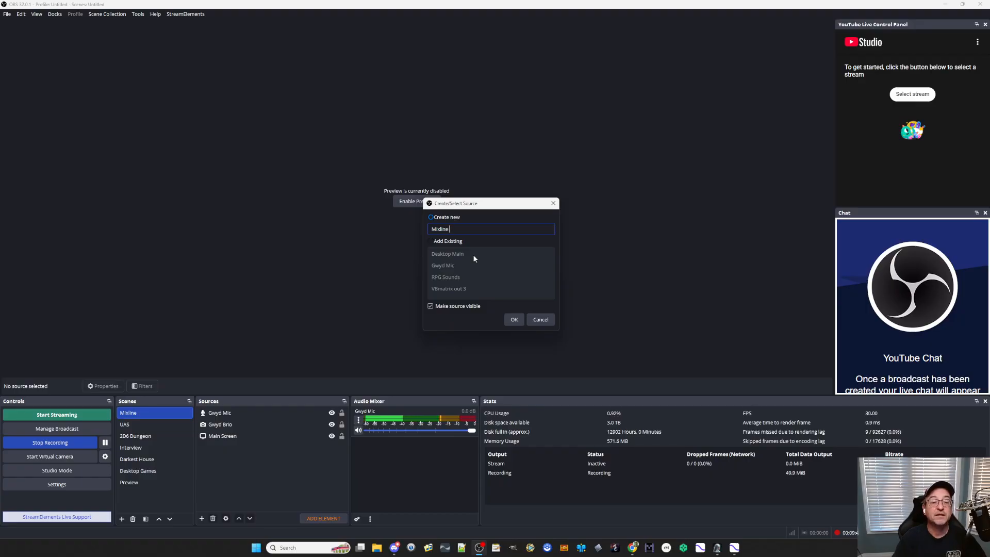
type(" Stereo")
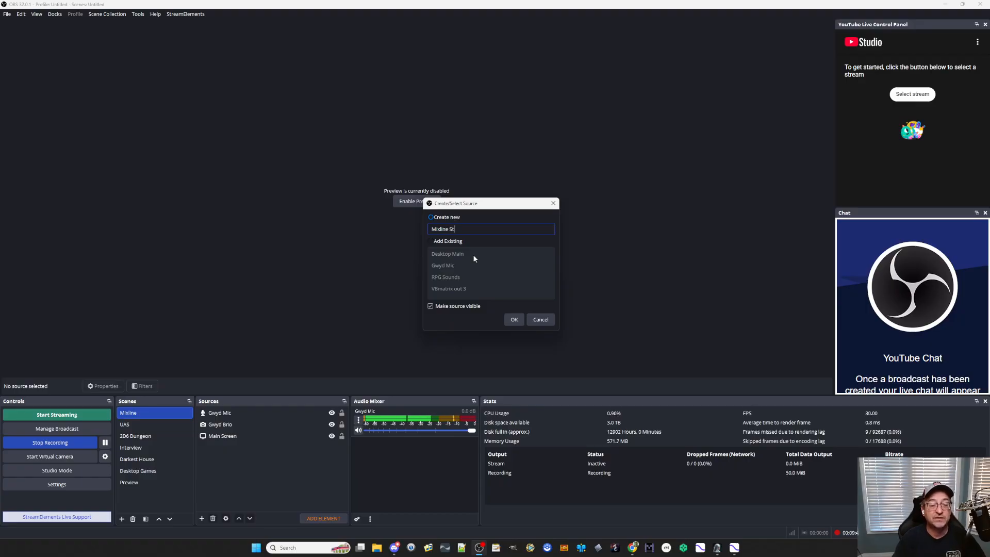
left_click(513, 320)
Set the Mixline Stereo source's device to Microphone (MIXLINE Stream)
left_click(432, 185)
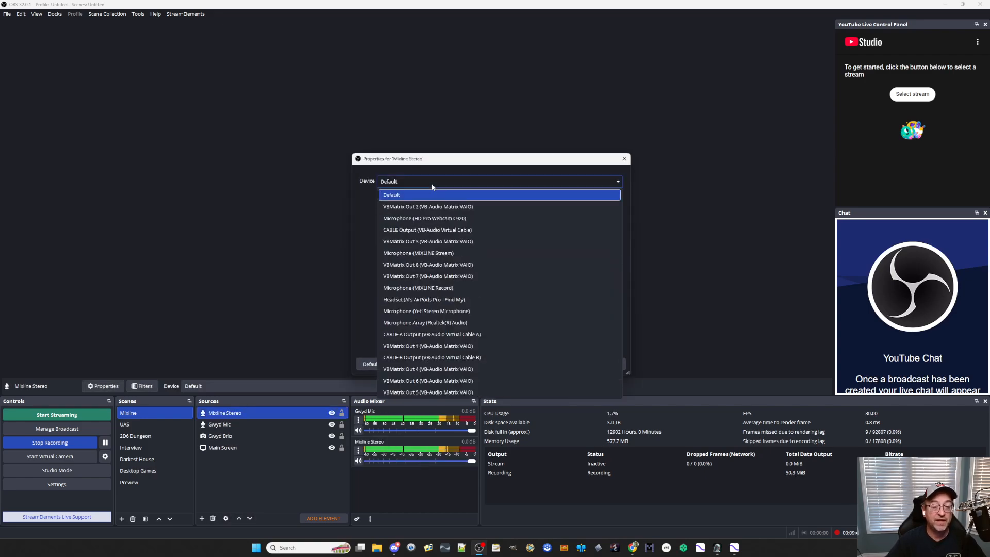
left_click(442, 254)
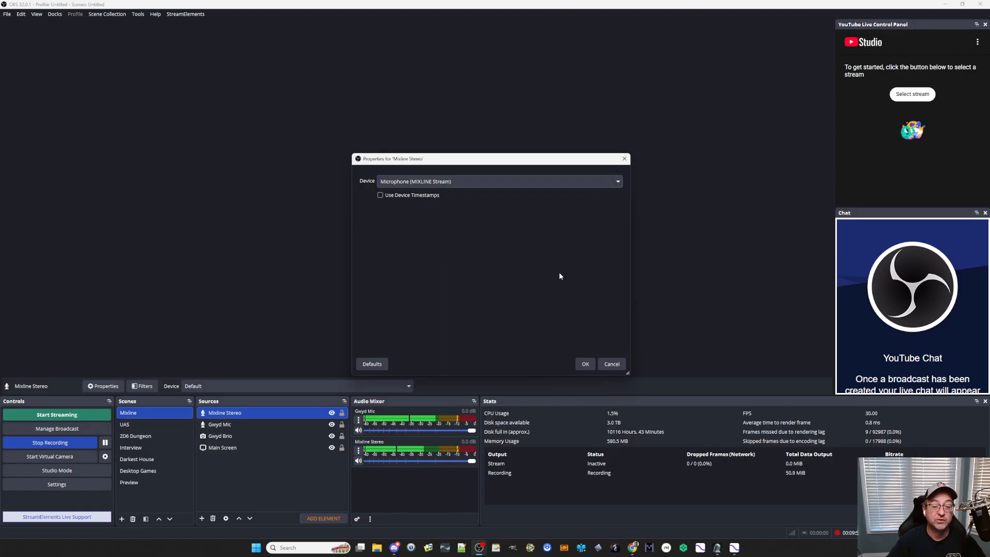
left_click(585, 362)
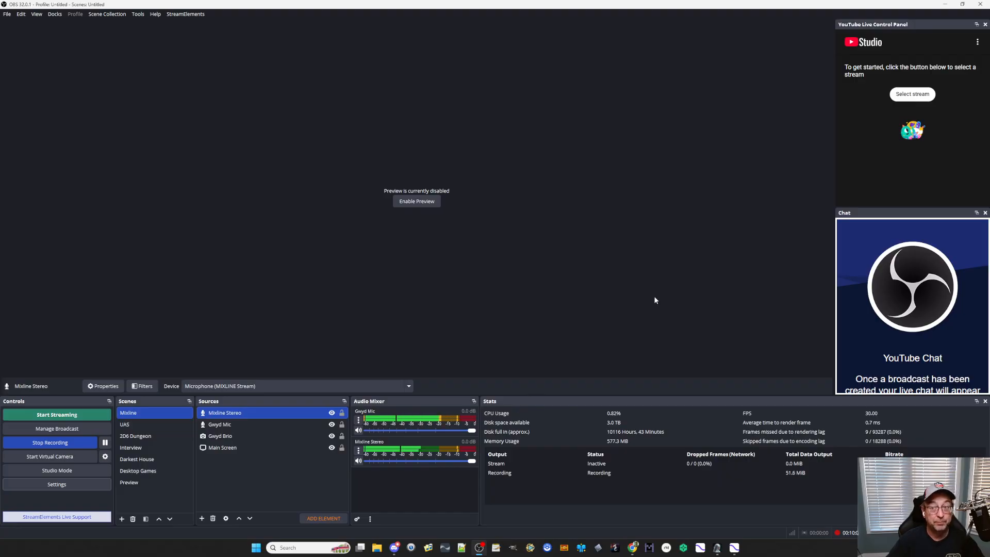
Check the MIXLINE Stream routing in MIXLINE and bring the OBS window back maximized
left_click(945, 5)
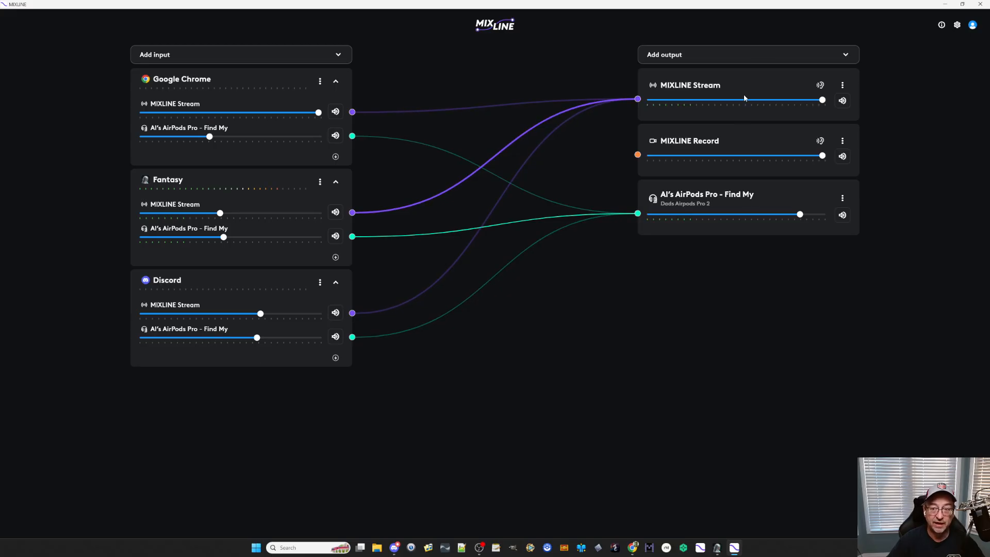
left_click(735, 549)
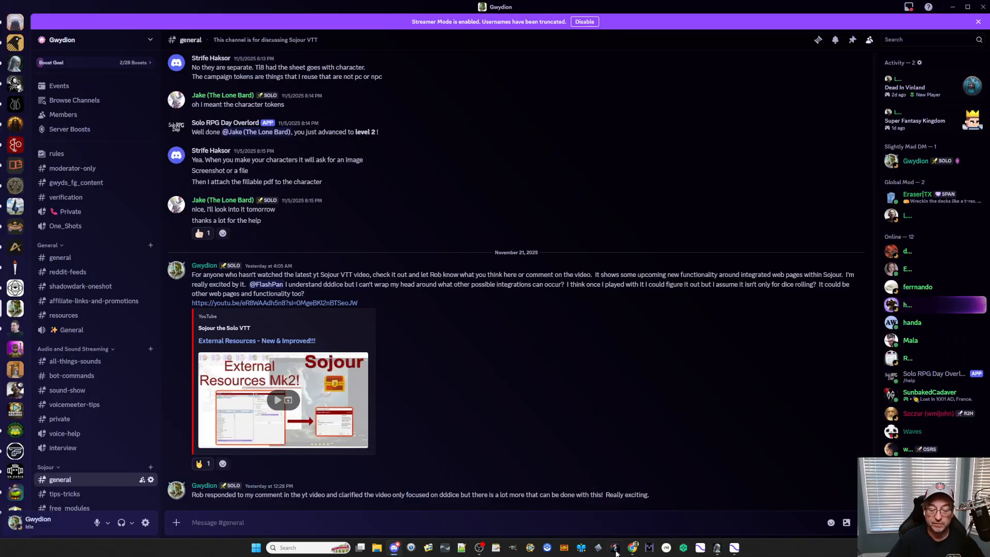
left_click(479, 548)
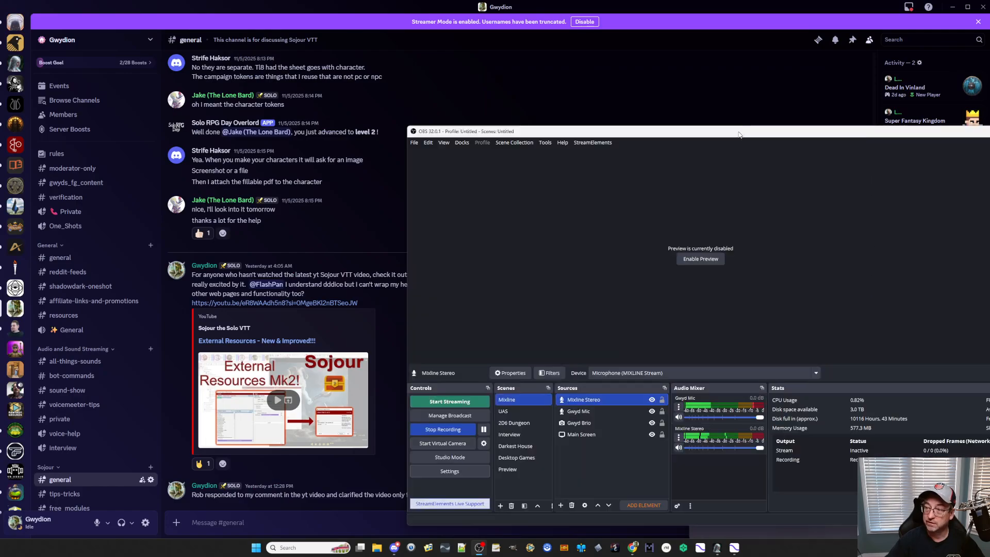
double_click(739, 134)
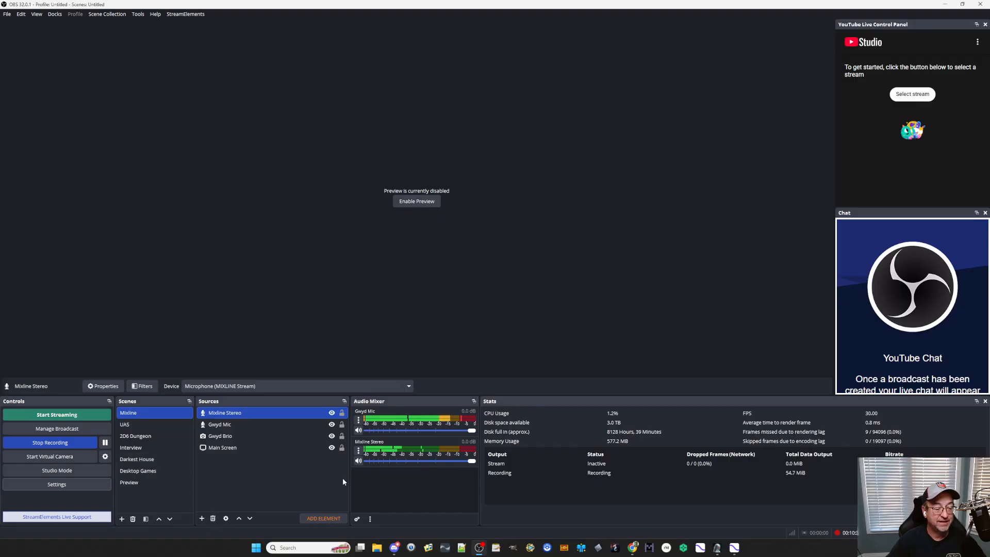
Remove the Mixline Stereo source from the Mixline scene
right_click(243, 412)
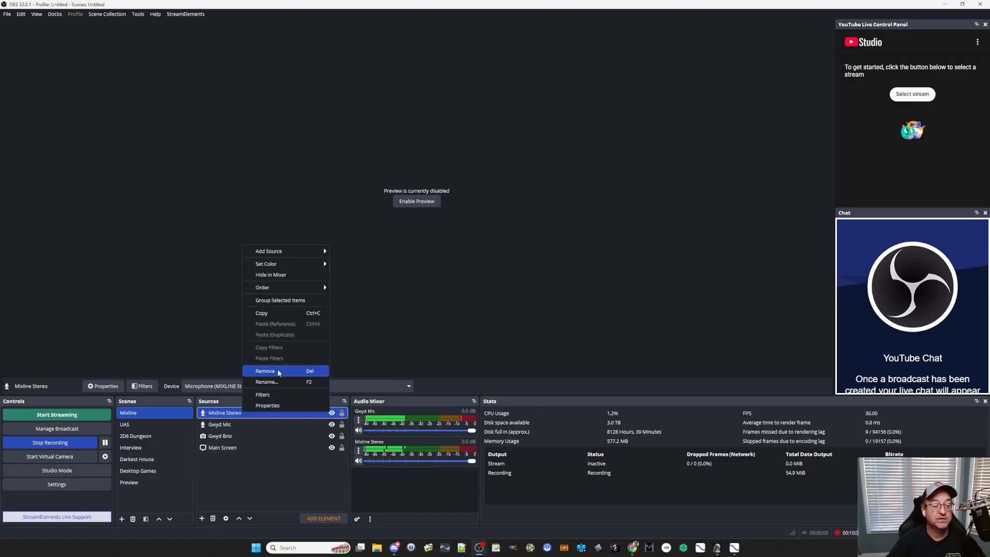
left_click(280, 371)
left_click(528, 280)
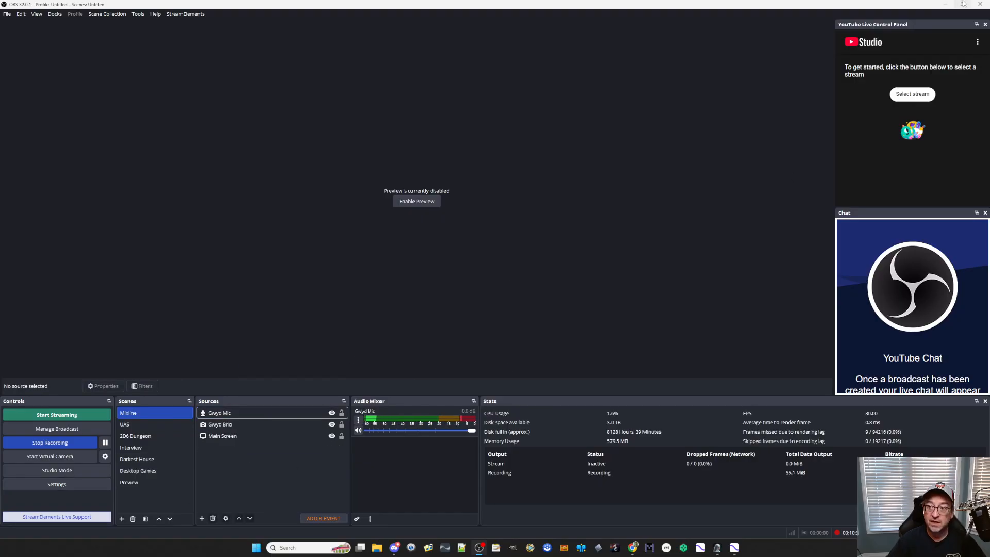
Switch to Fantasy to pause the Anticipation Ambience track, and return to the MIXLINE routing view
left_click(945, 4)
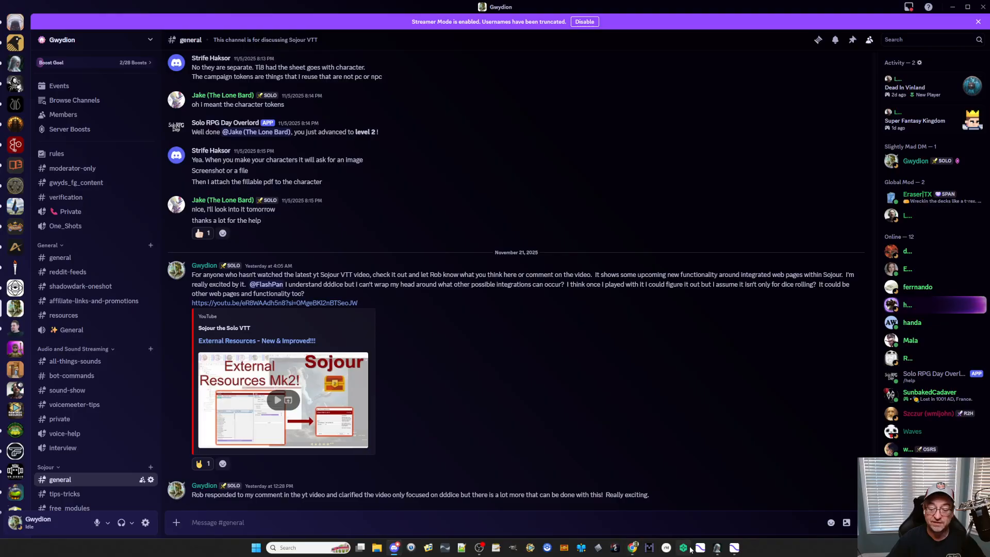
left_click(734, 547)
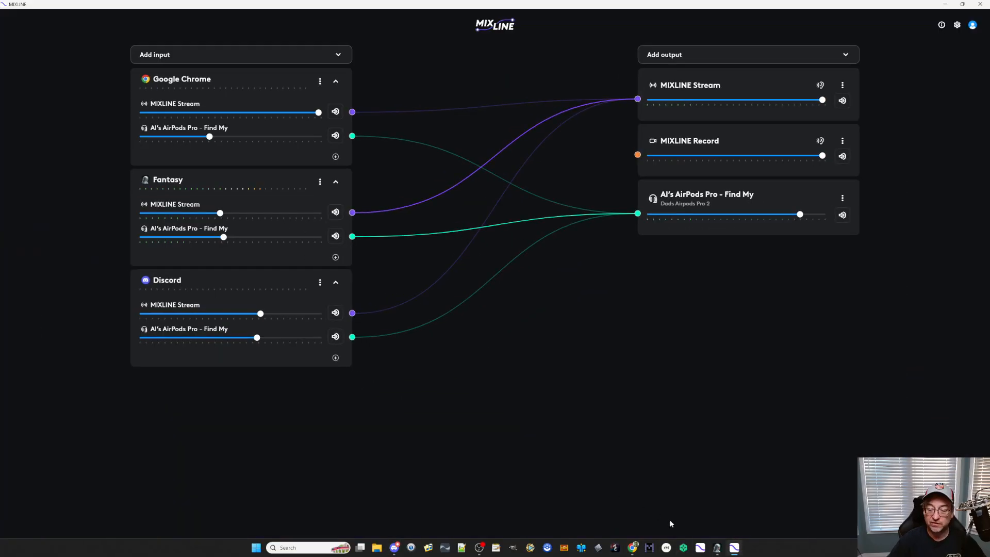
left_click(717, 548)
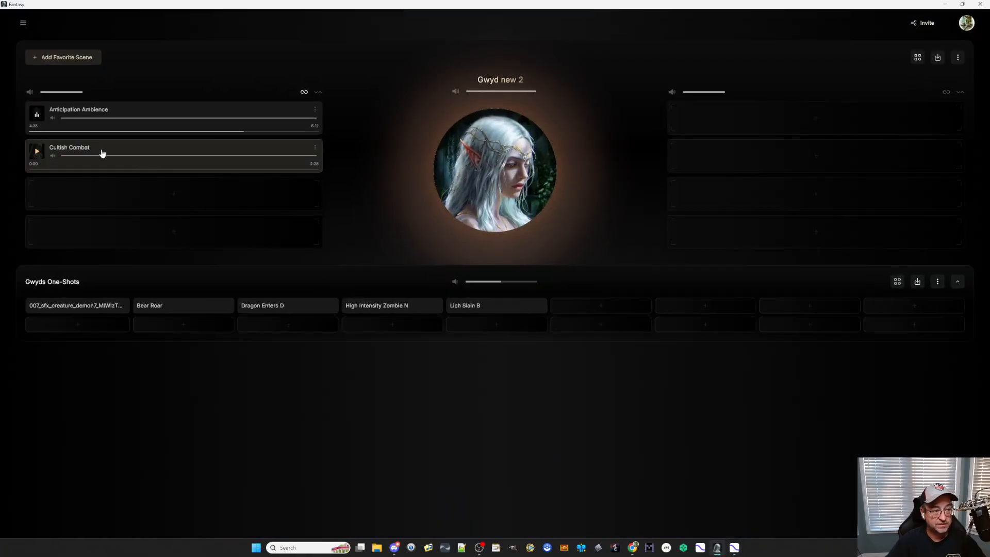
left_click(36, 116)
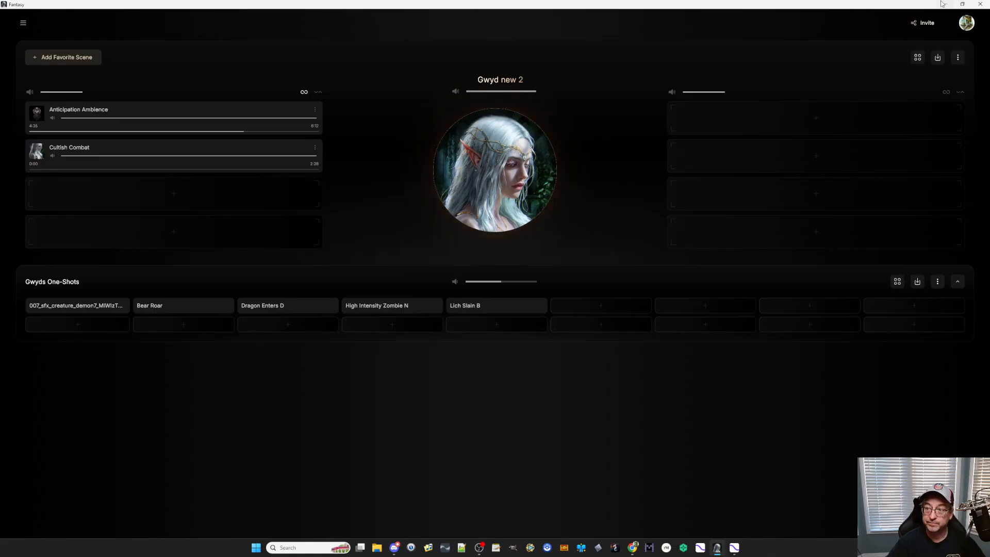
key("alt+Tab")
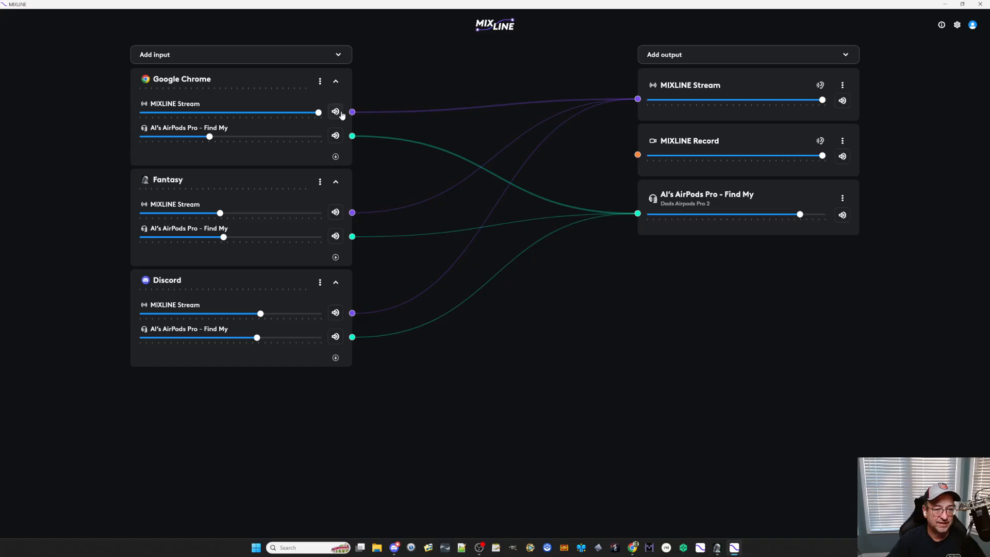
Disconnect Google Chrome, Fantasy and Discord from the MIXLINE Stream output, leaving only their headphone connections
left_click_drag(352, 113, 382, 109)
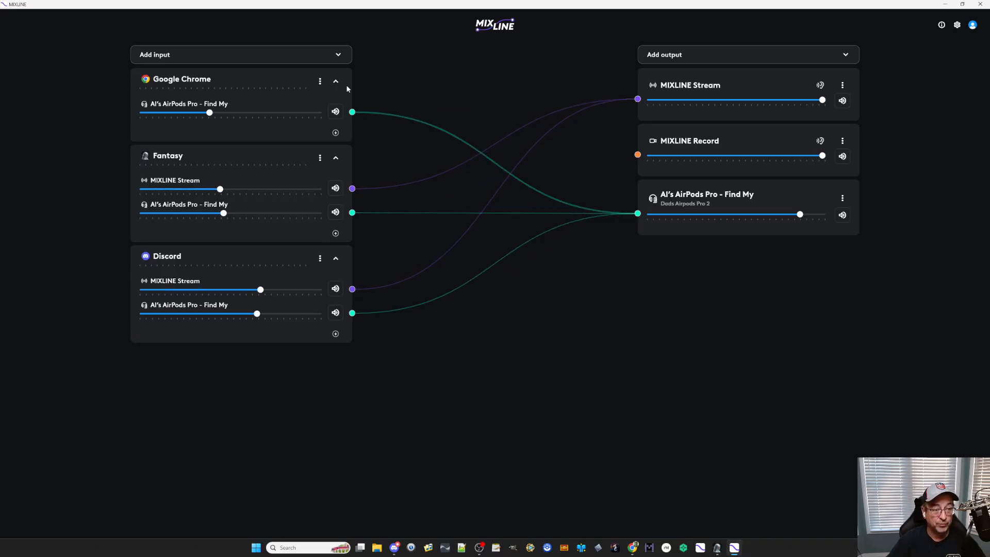
left_click_drag(353, 190, 401, 196)
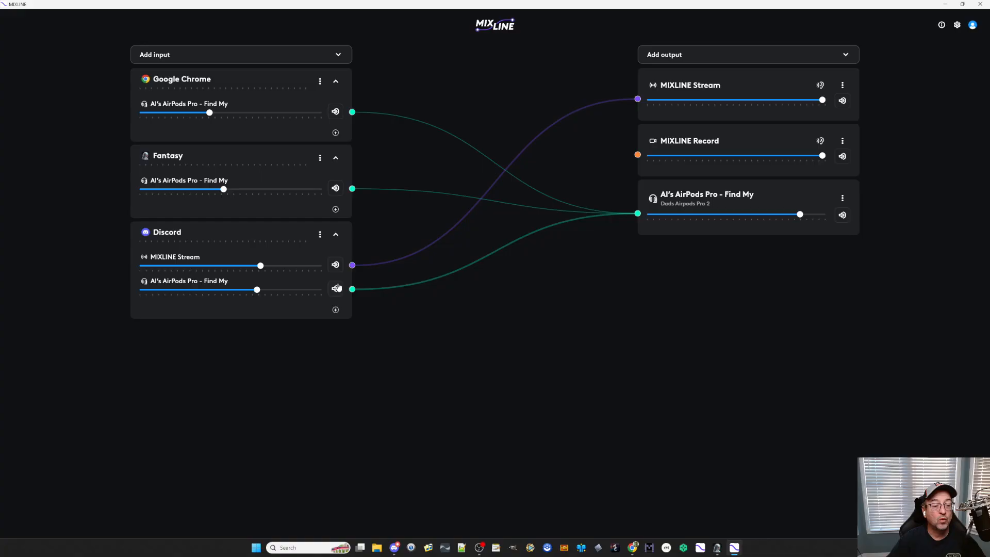
left_click(319, 235)
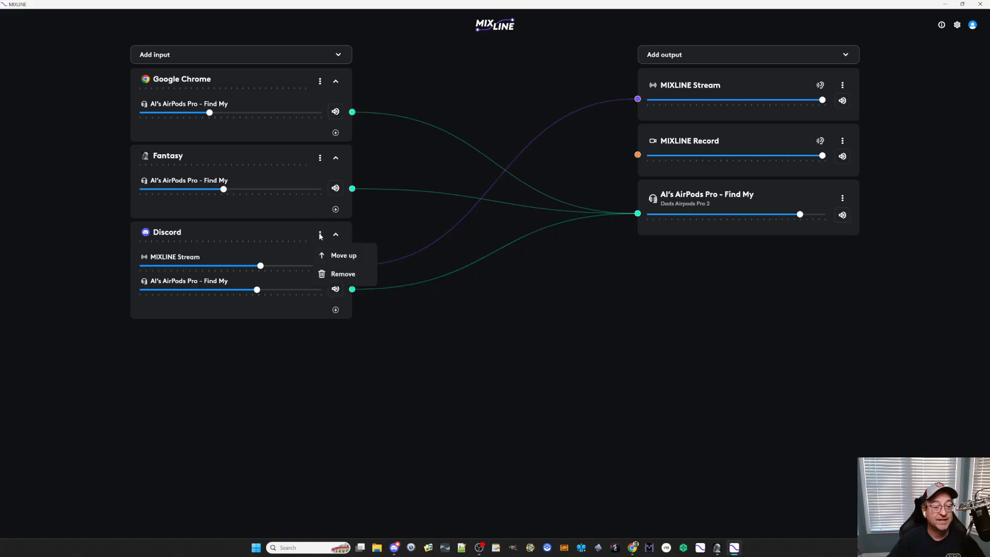
left_click(336, 235)
left_click(336, 236)
left_click(336, 235)
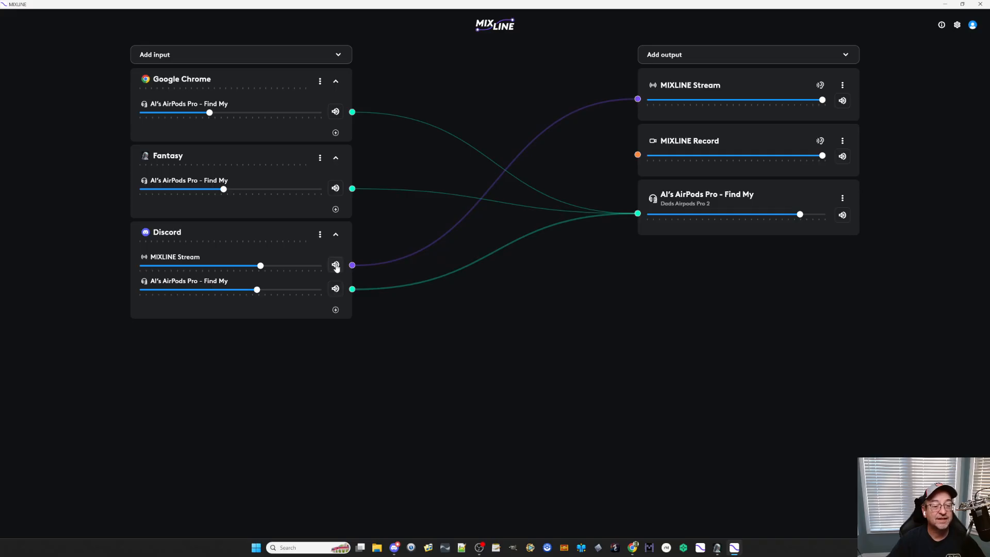
left_click(336, 310)
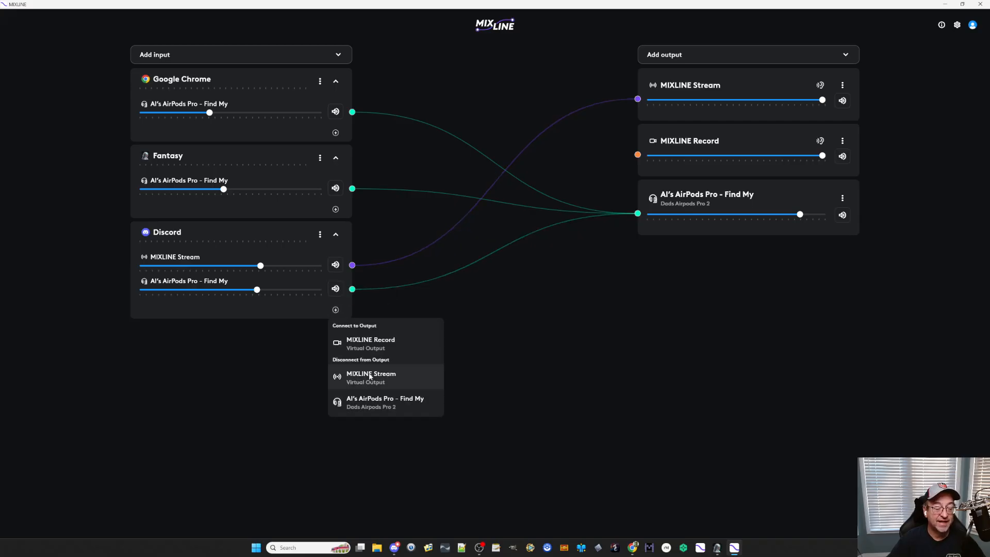
left_click(402, 374)
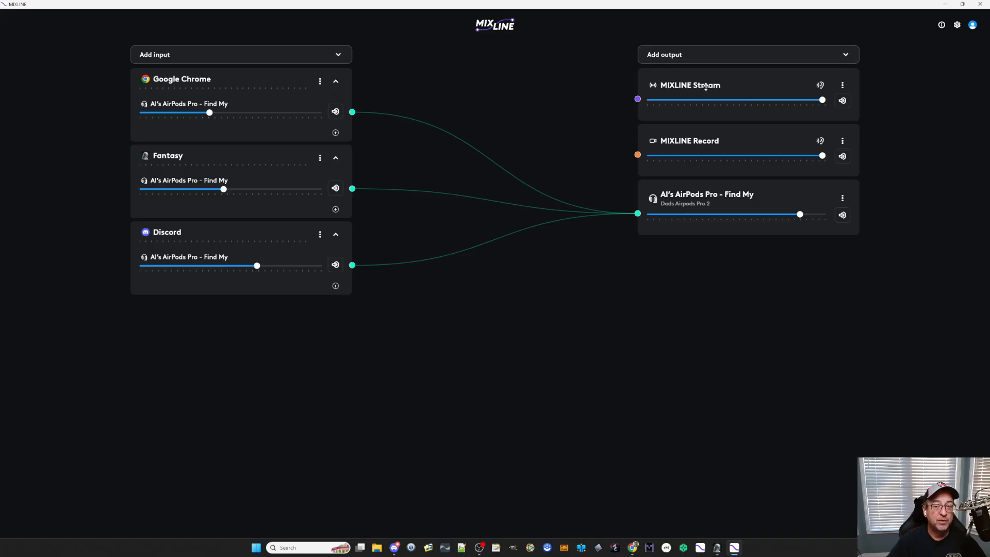
Add VB-Audio Virtual Cable (CABLE Input) as an output and remove it again
left_click(846, 54)
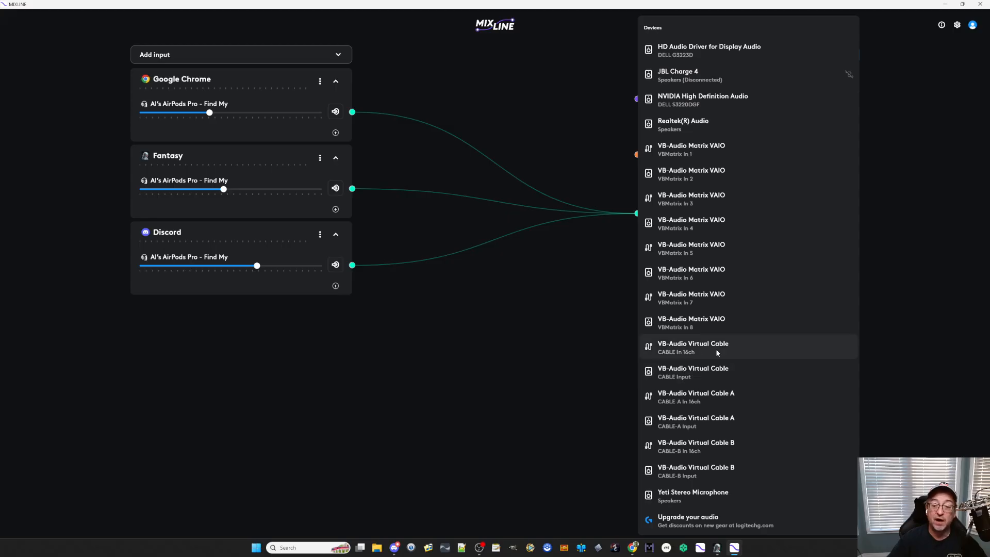
left_click(699, 373)
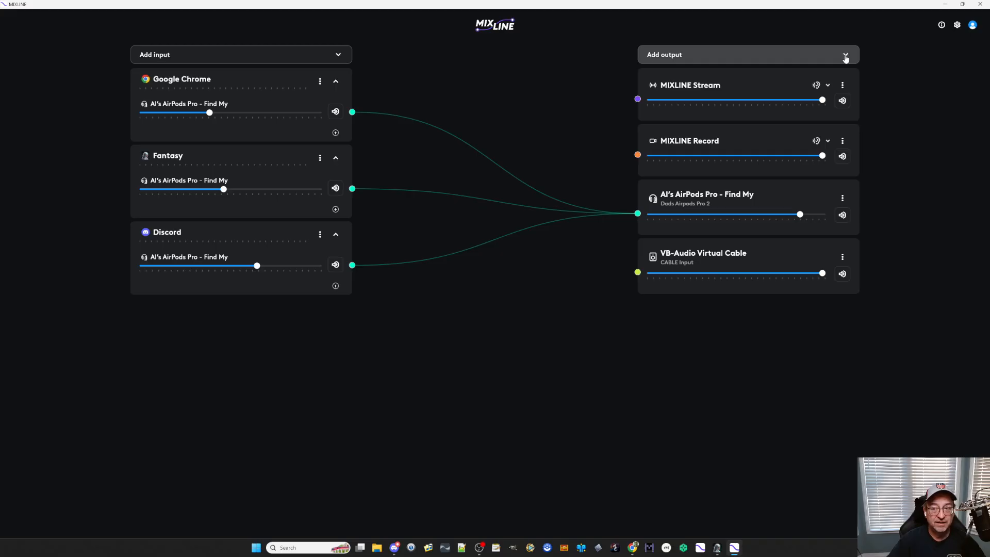
left_click(842, 256)
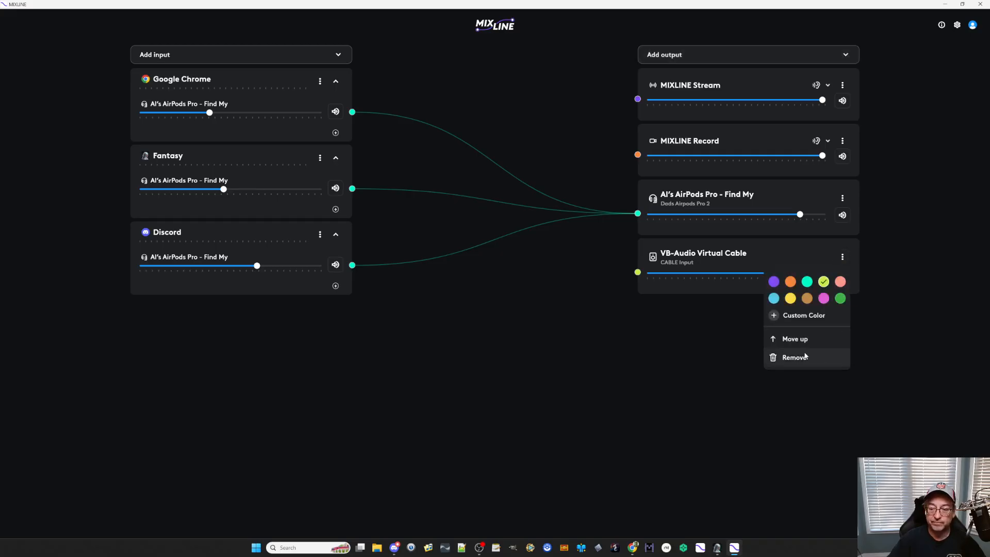
left_click(806, 356)
Try adding VB-Audio Virtual Cable (CABLE In 16ch) as an output, read its device warning, and remove it
left_click(844, 55)
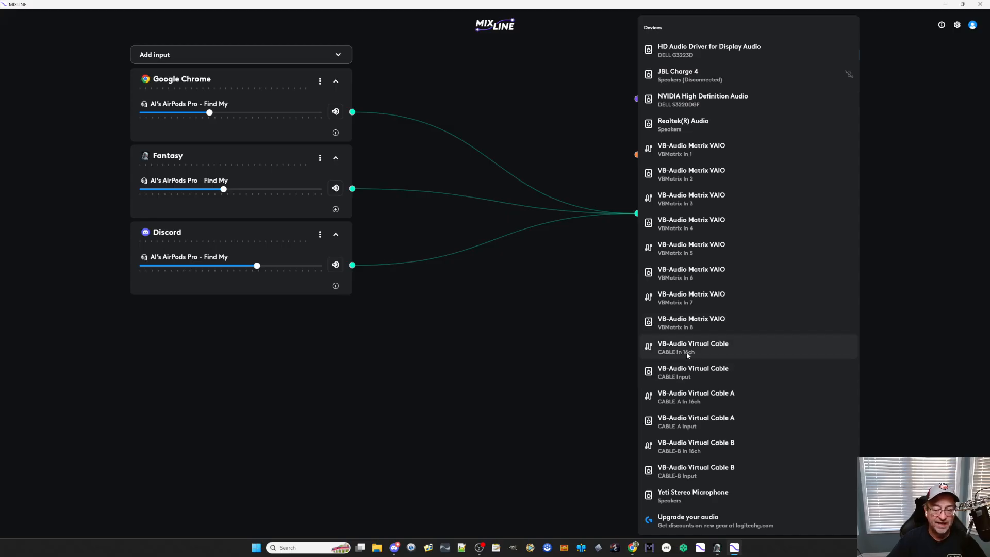
left_click(707, 396)
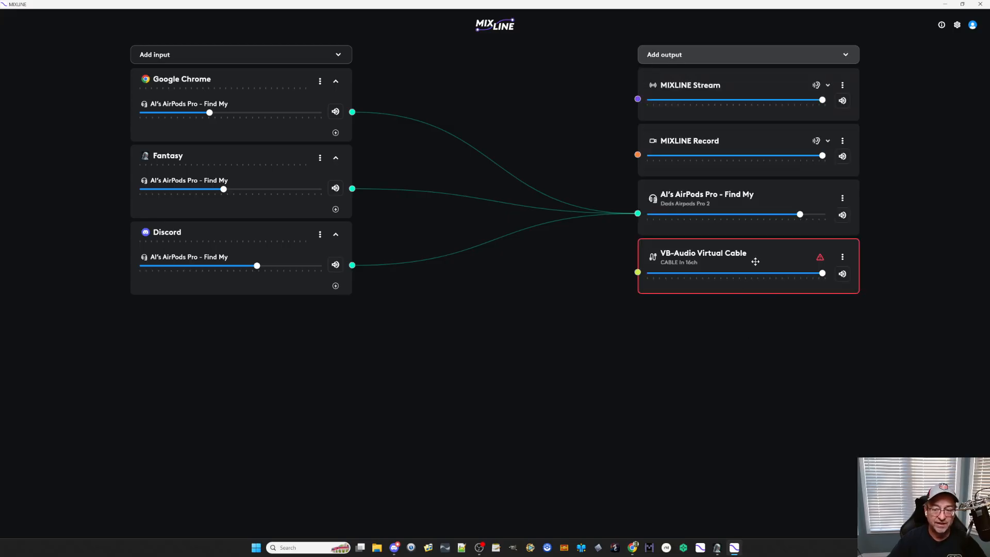
left_click(819, 258)
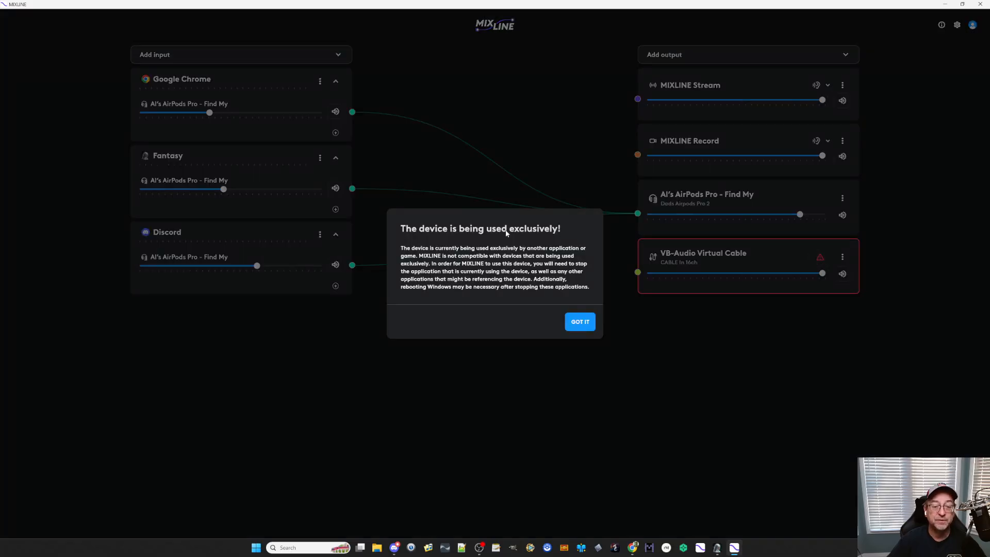
left_click(580, 321)
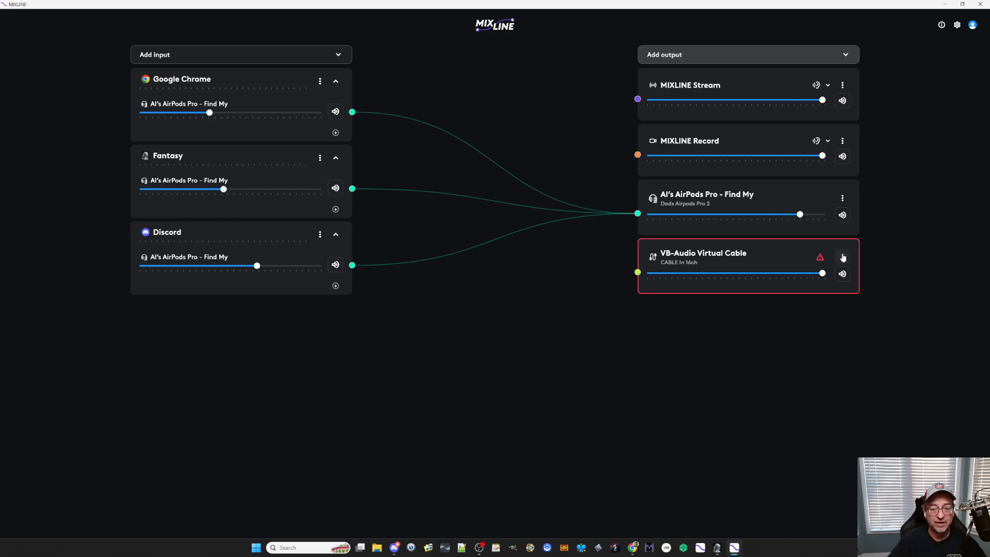
left_click(843, 258)
left_click(788, 358)
Add the VB-Audio Virtual Cable (CABLE Input) output and route Google Chrome to MIXLINE Stream, Fantasy to MIXLINE Record and Discord to the cable
left_click(849, 56)
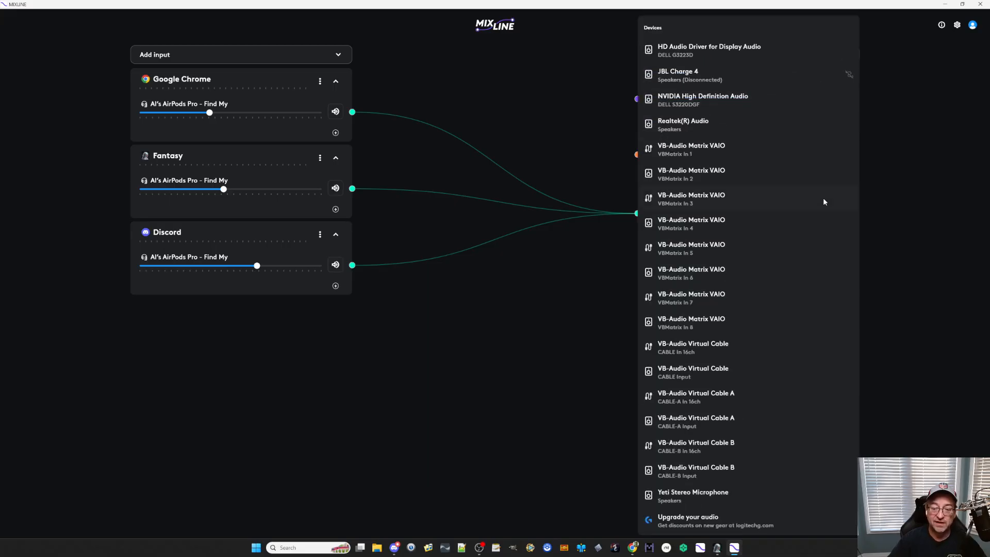
left_click(691, 372)
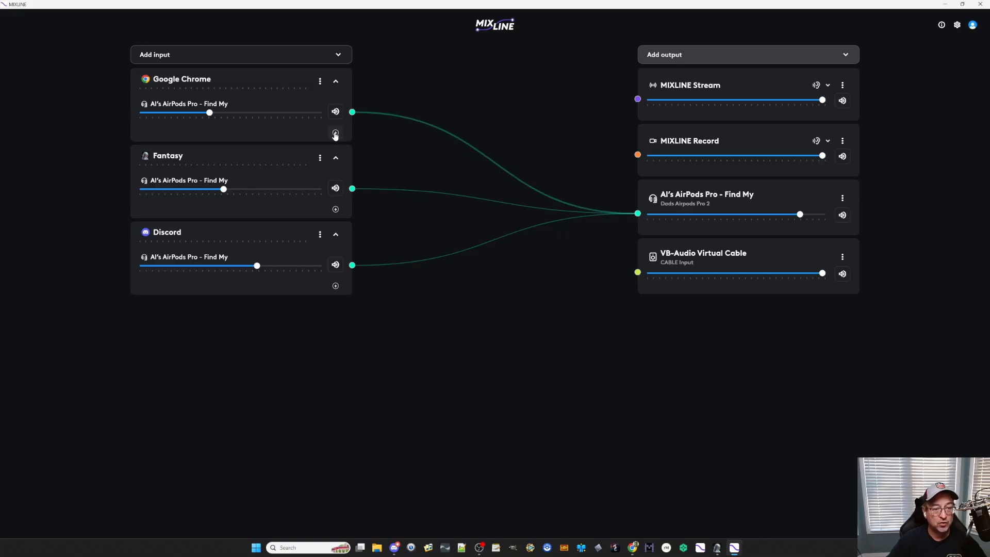
left_click_drag(335, 133, 637, 99)
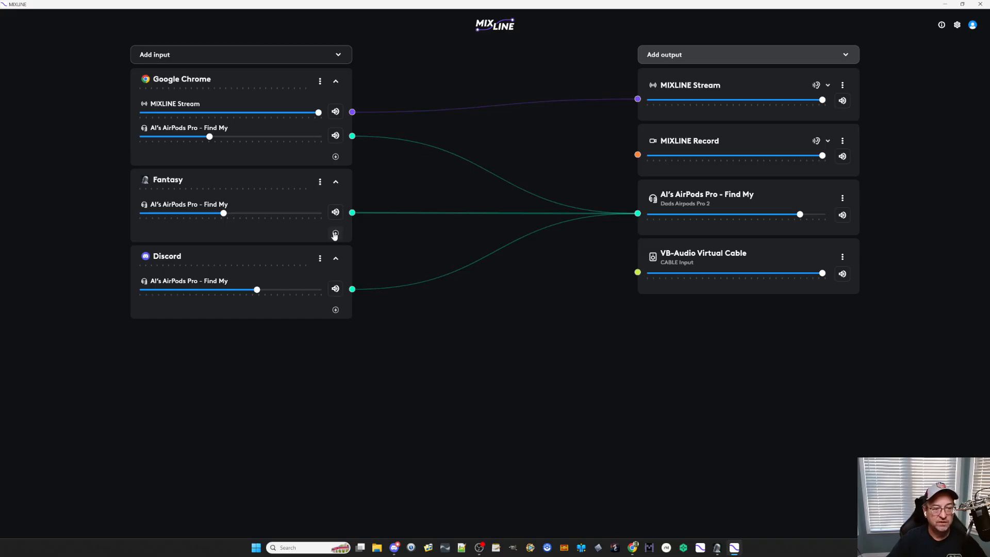
left_click_drag(335, 234, 637, 155)
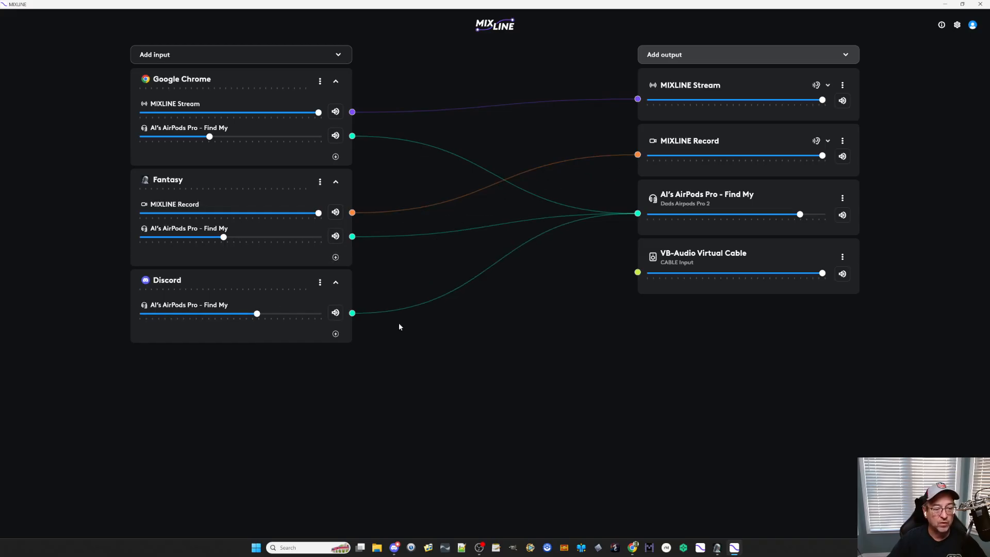
left_click_drag(336, 334, 648, 290)
left_click_drag(336, 334, 638, 272)
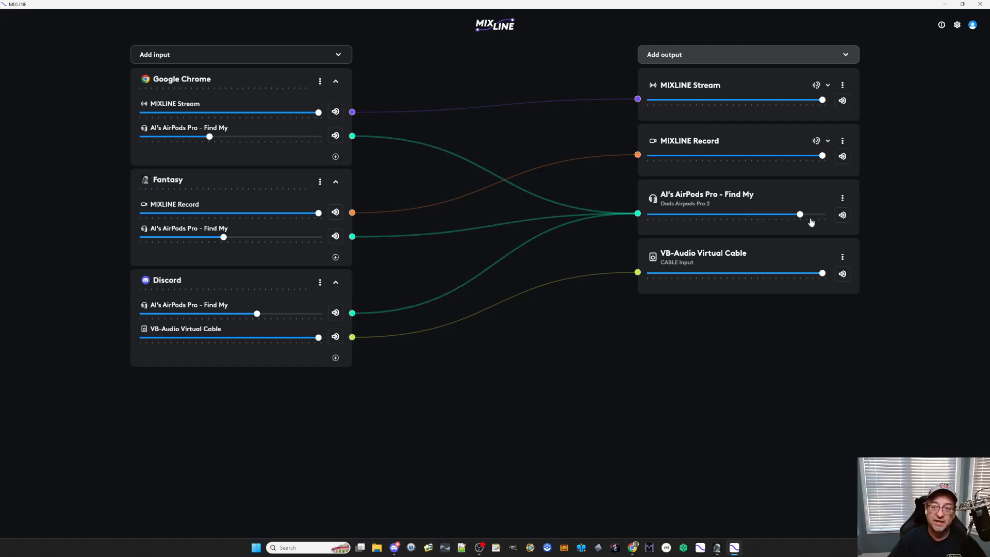
Try adding VB-Audio Virtual Cable A (CABLE-A Input) as another output, and remove it
left_click(846, 60)
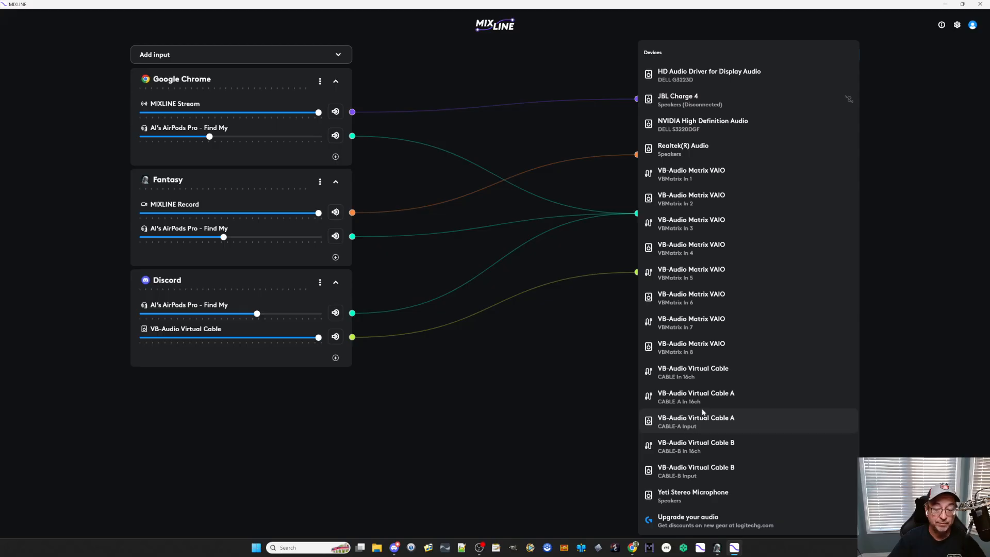
left_click(797, 419)
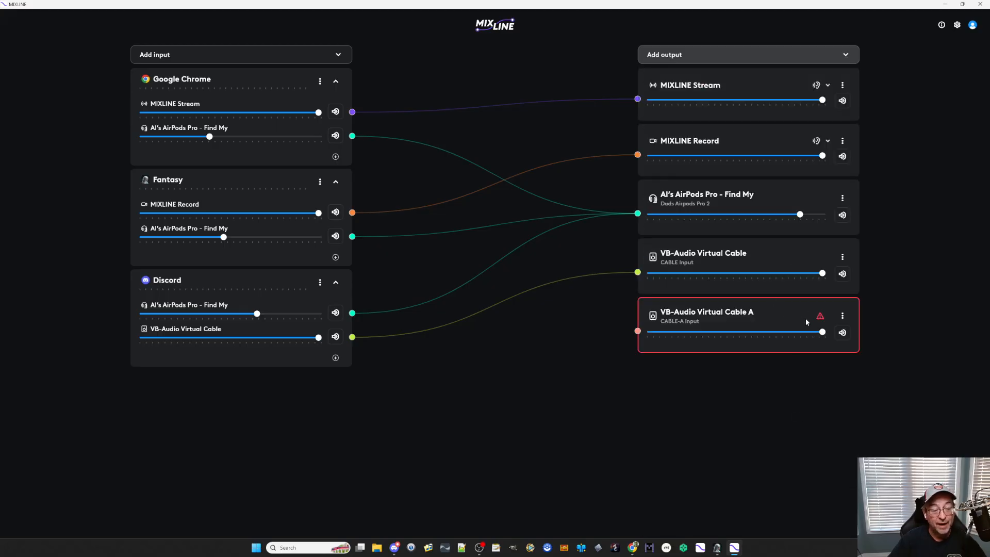
left_click(843, 316)
left_click(781, 415)
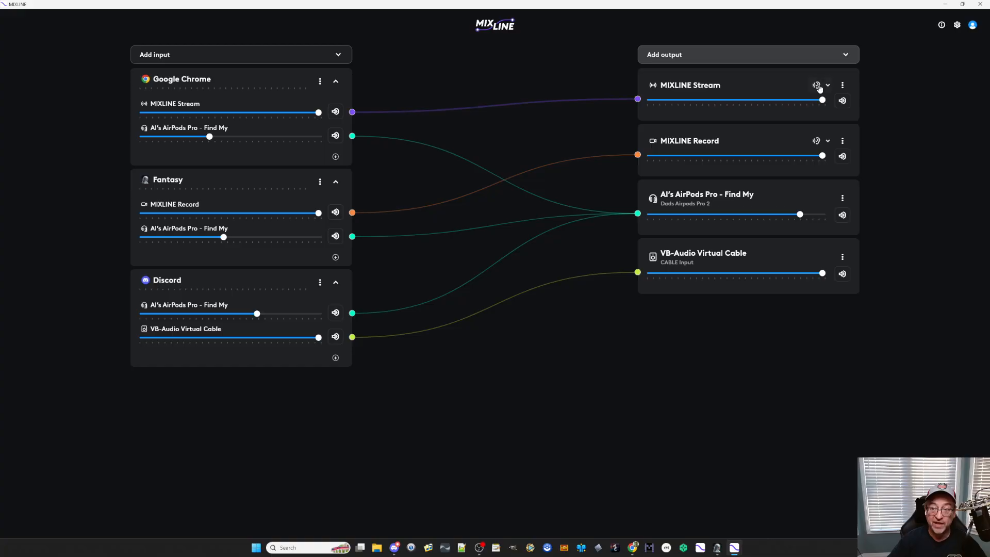
Try VB-Audio Virtual Cable A (CABLE-A In 16ch) as an additional output, and remove it
left_click(845, 55)
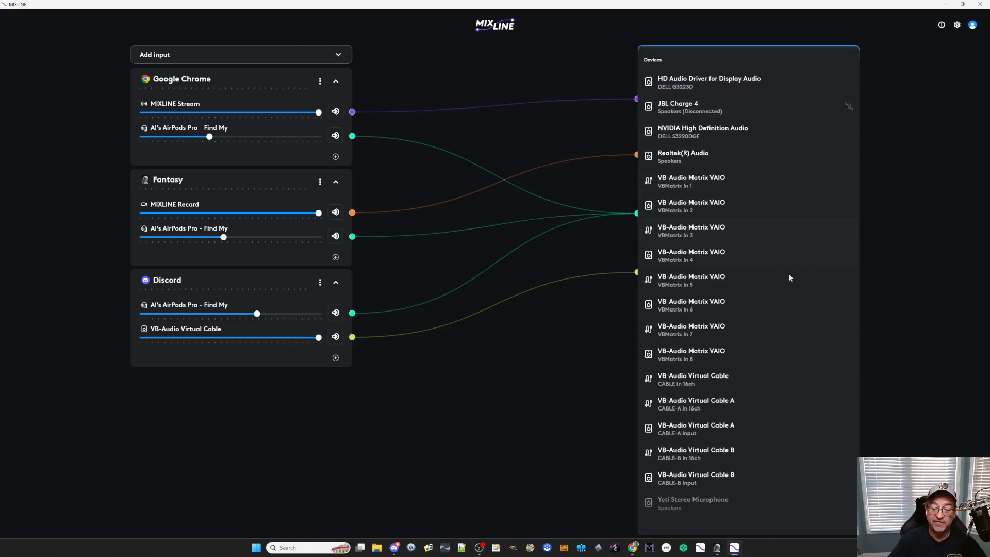
left_click(699, 402)
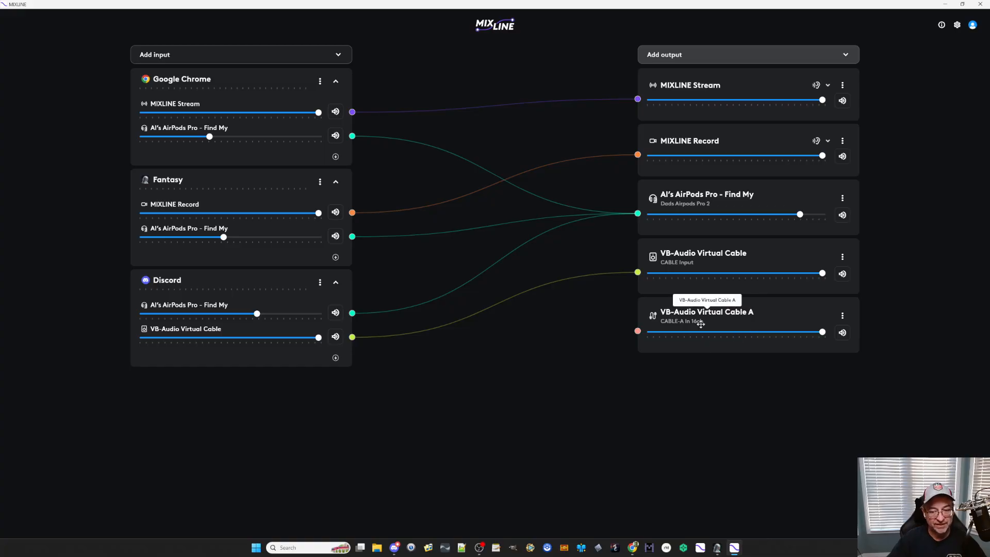
left_click(842, 316)
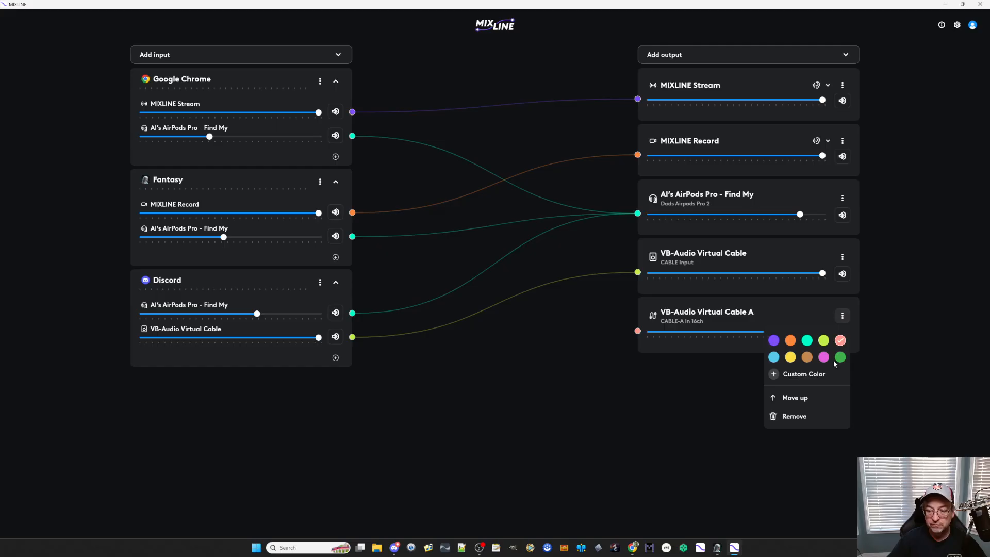
left_click(787, 416)
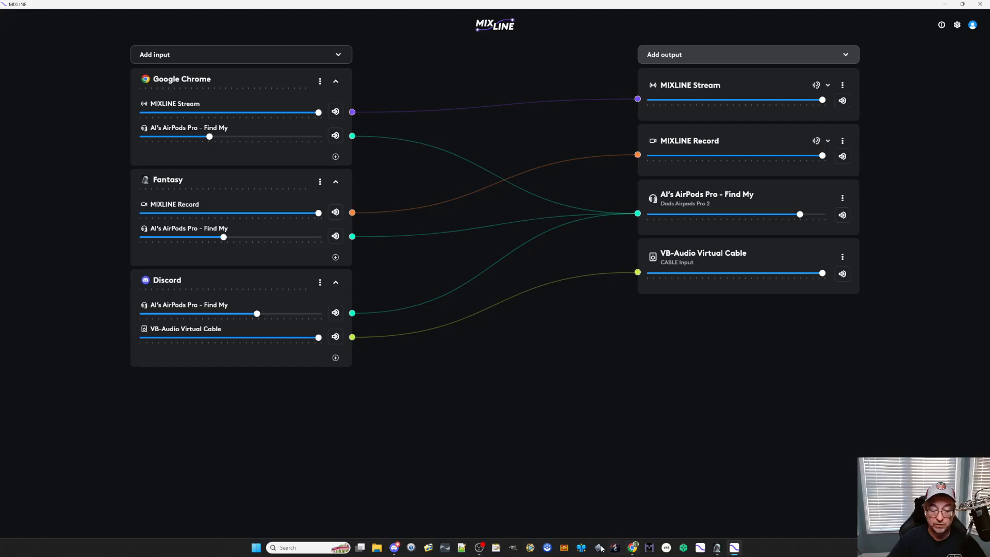
Switch to OBS and add an Audio Input Capture source named Chrome with Microphone (MIXLINE Stream) as its device
left_click_drag(989, 4, 488, 1)
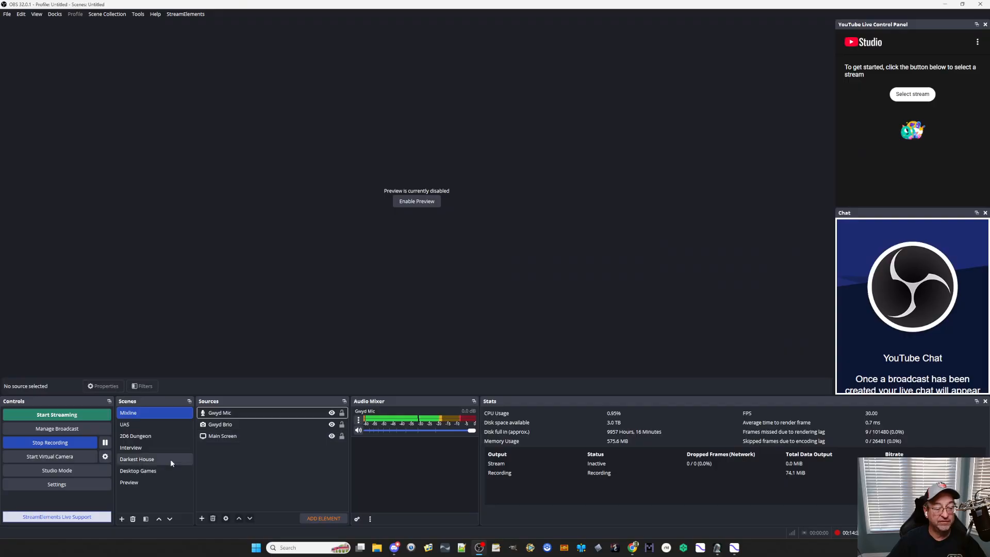
left_click(201, 518)
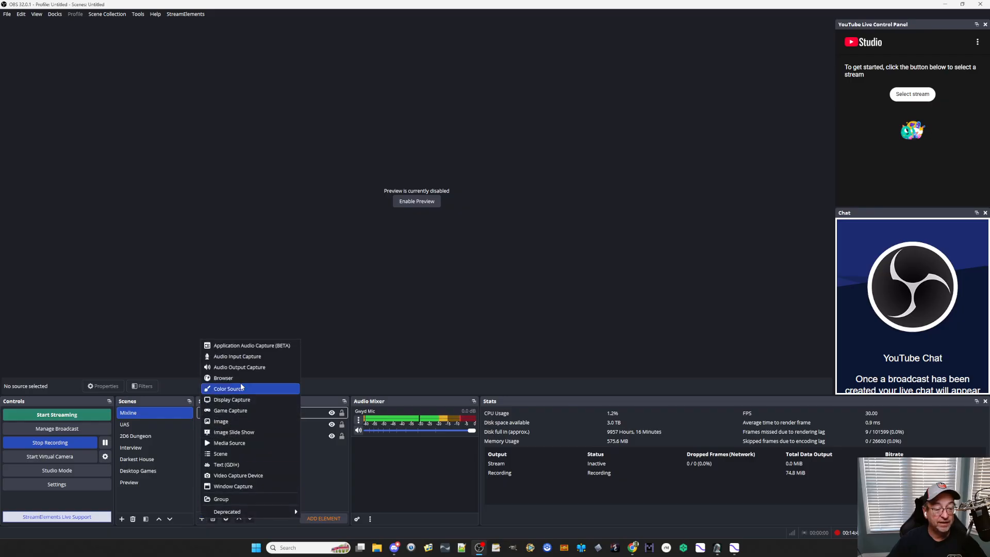
left_click(241, 354)
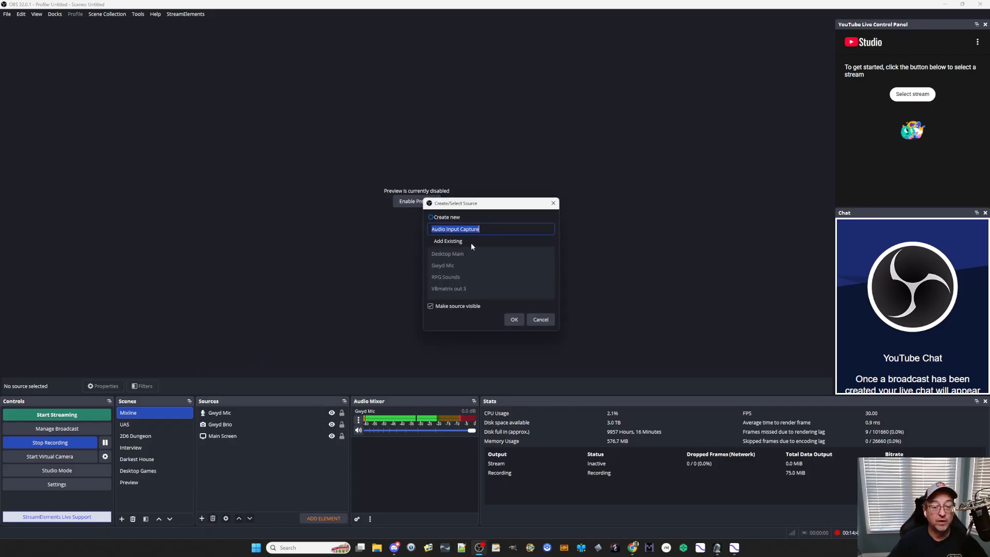
type("Chrome")
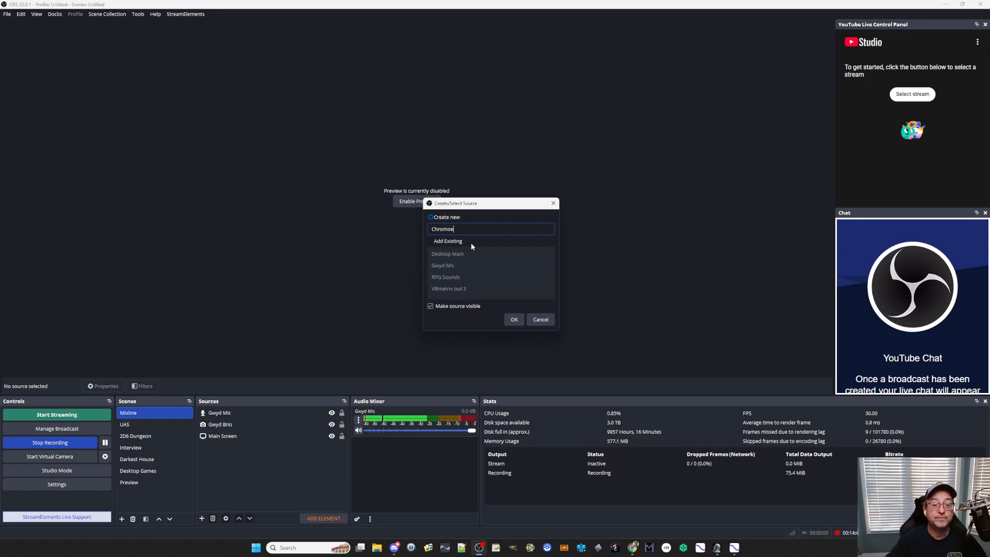
left_click(515, 320)
left_click(475, 180)
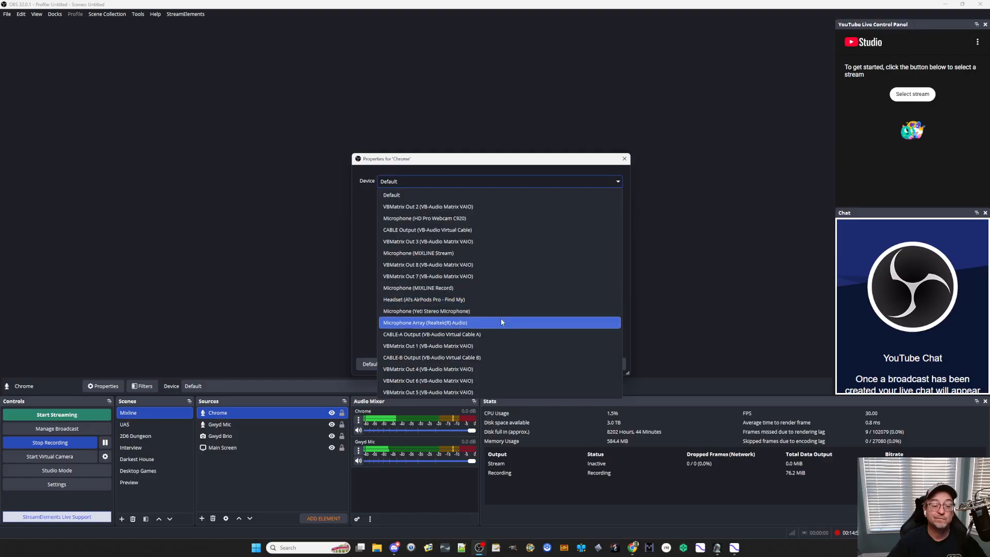
left_click(470, 252)
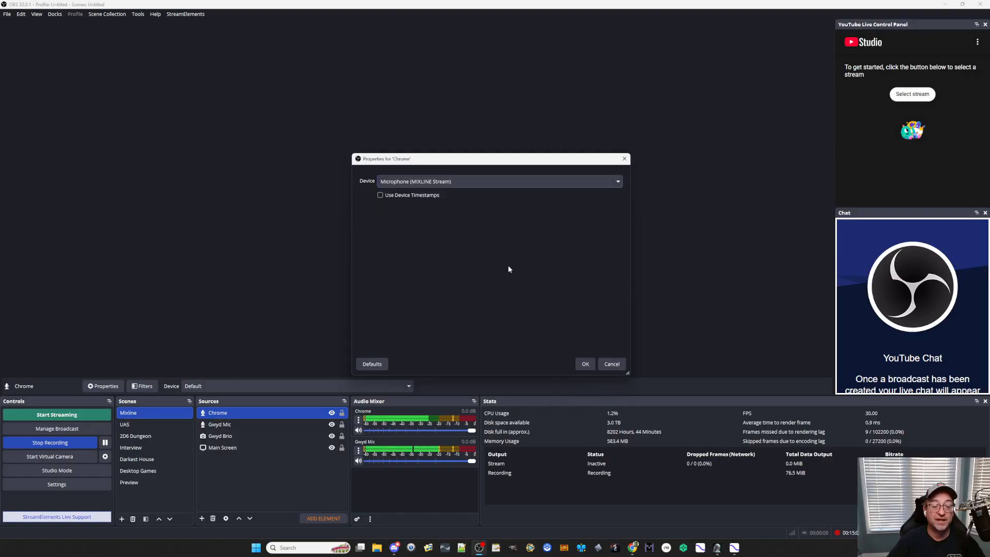
left_click(584, 366)
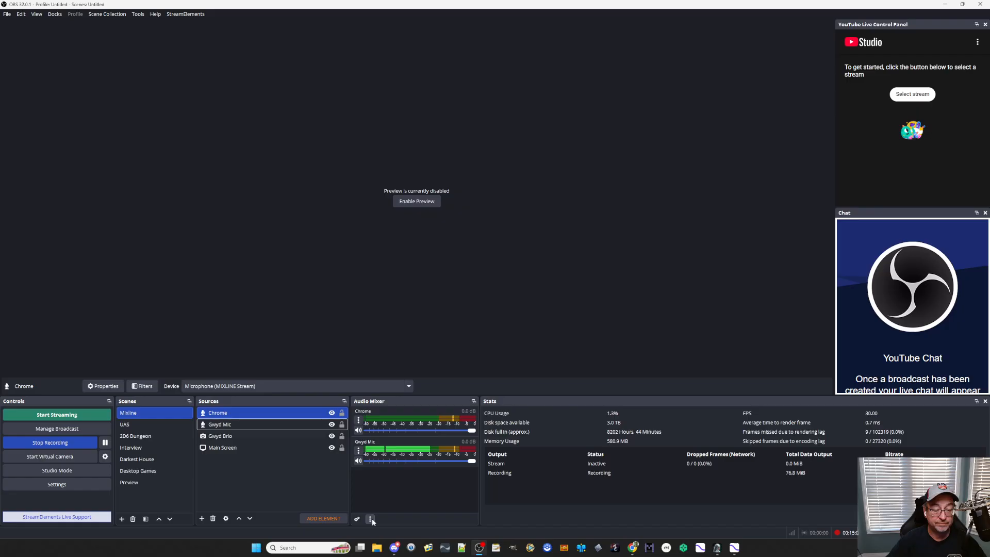
Add an Audio Input Capture source named Fantasy with Microphone (MIXLINE Record) as its device
left_click(202, 518)
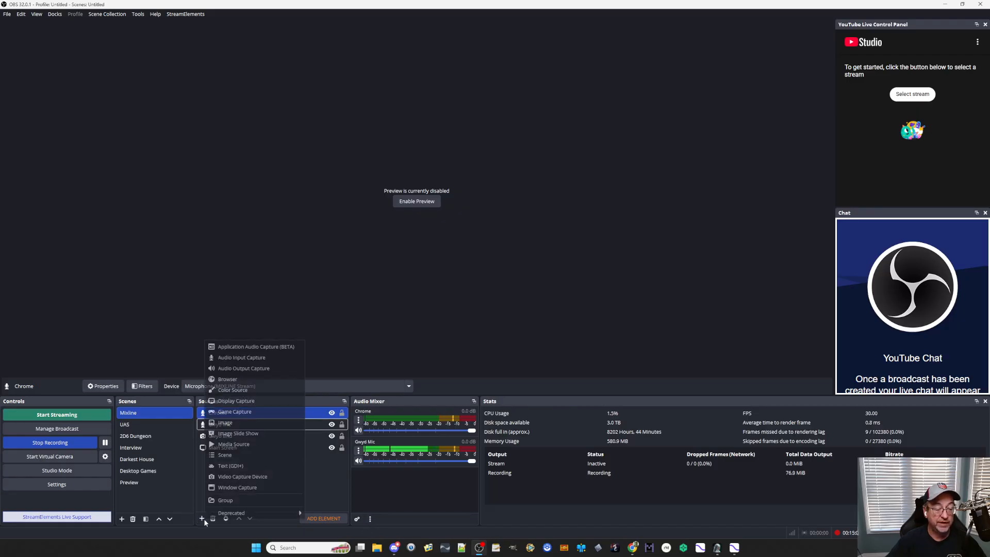
left_click(241, 357)
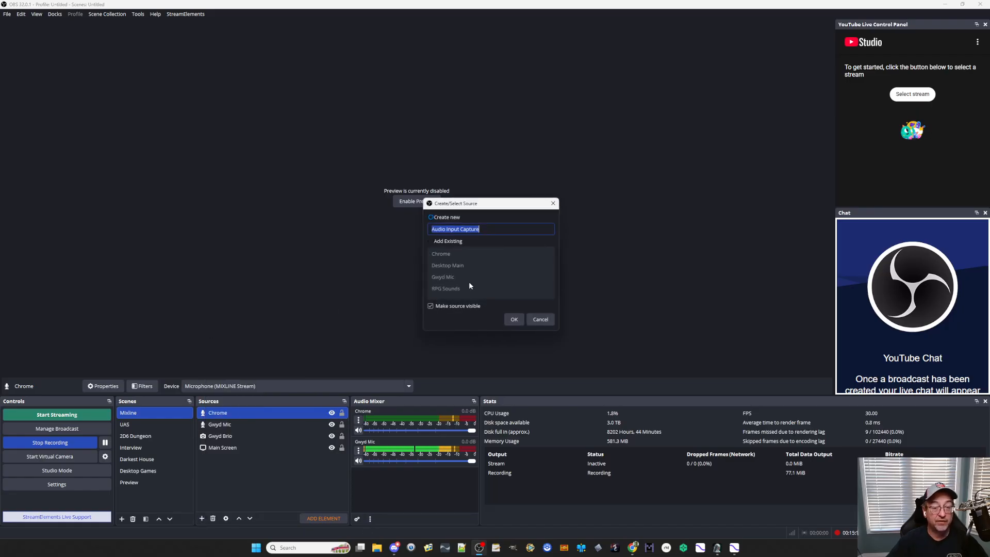
type("Fant")
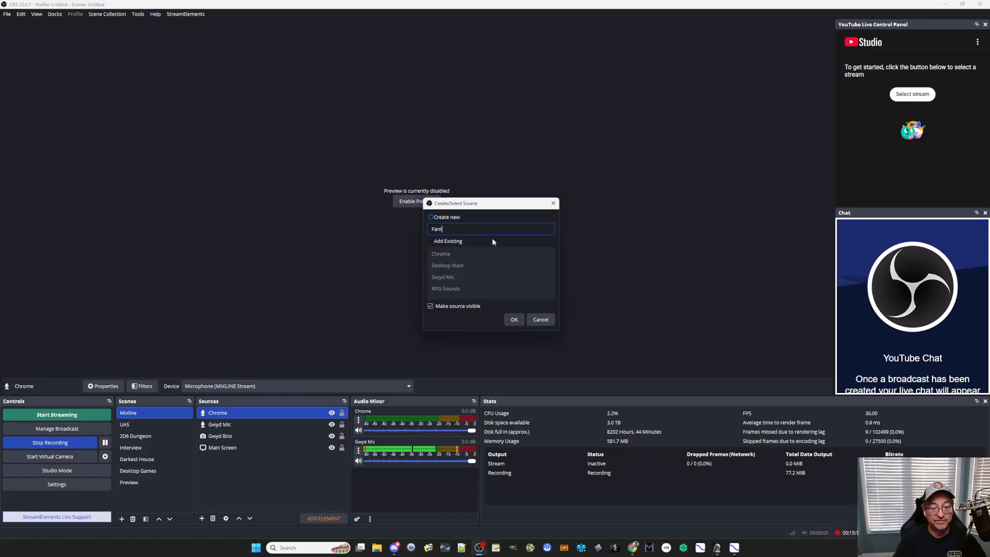
type("asy+")
left_click(514, 319)
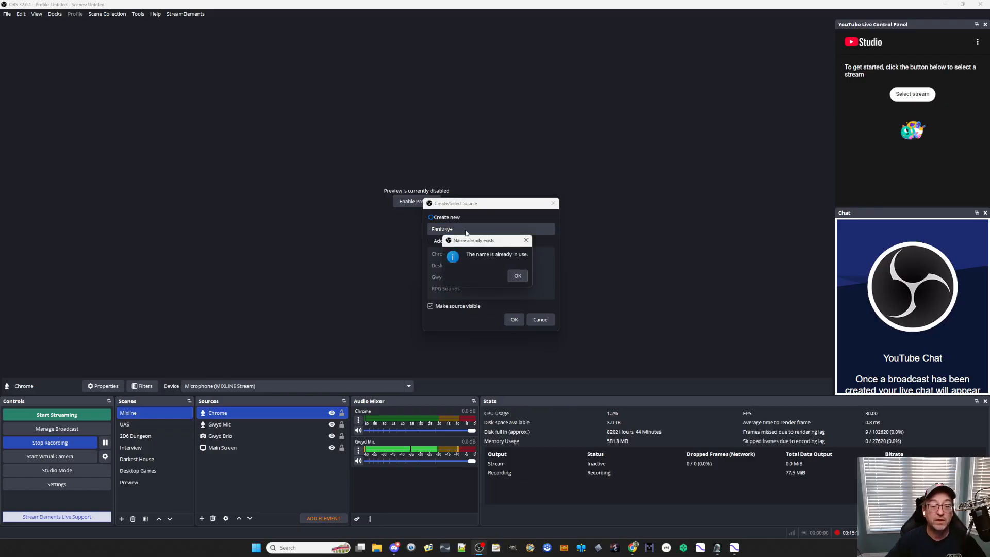
left_click(516, 277)
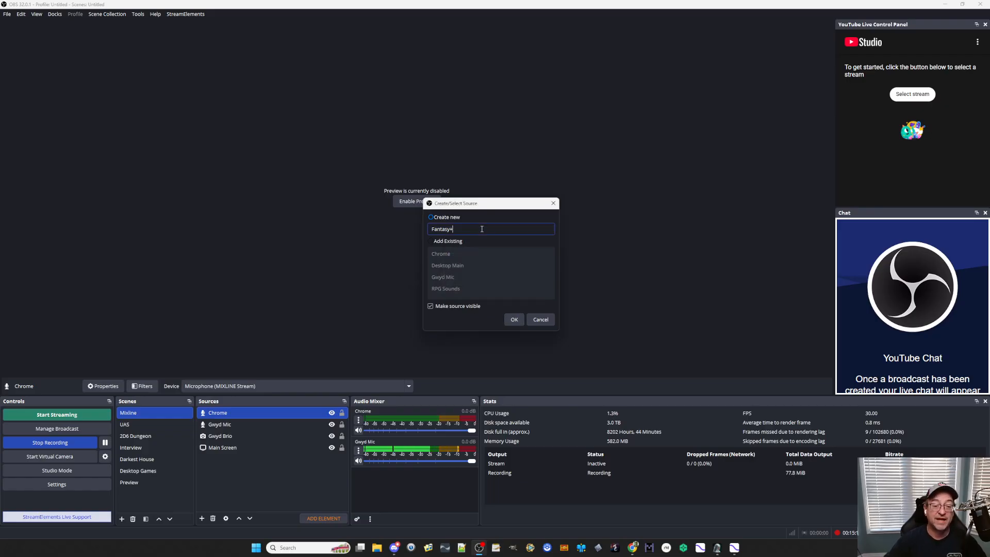
left_click(514, 319)
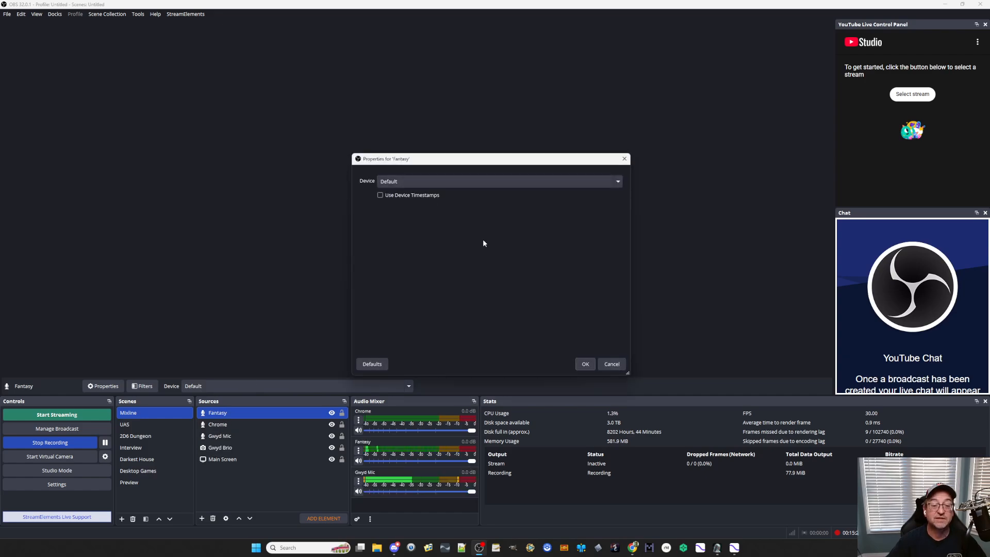
left_click(449, 181)
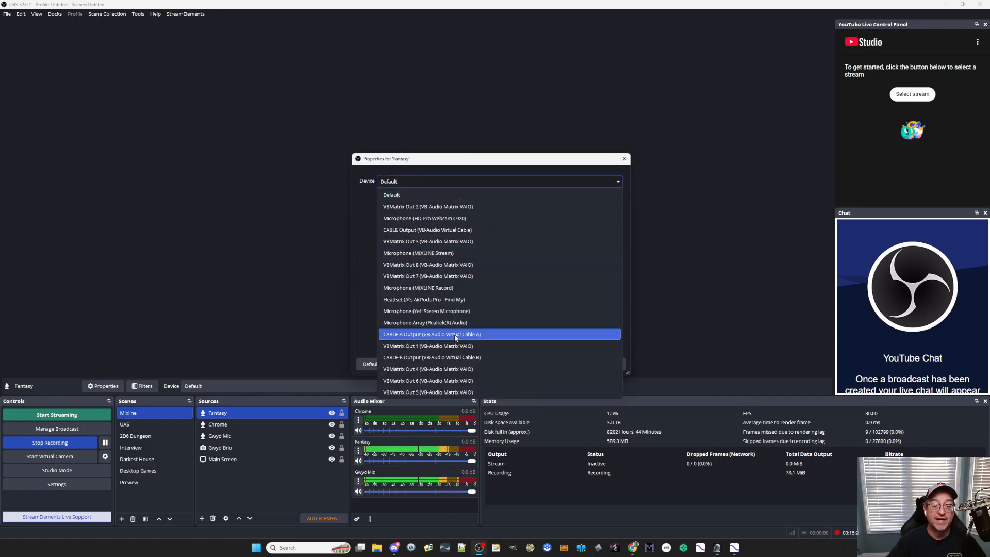
left_click(456, 287)
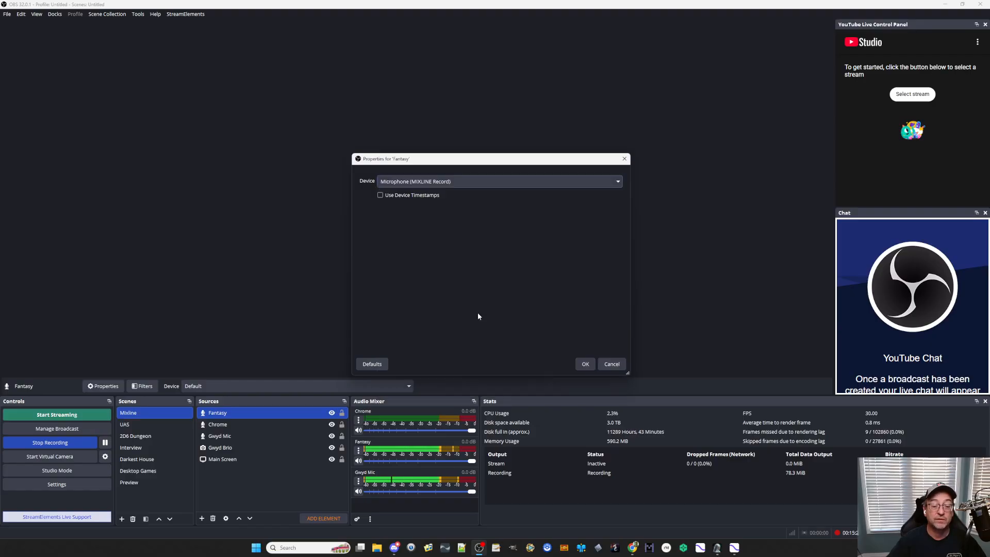
left_click(585, 364)
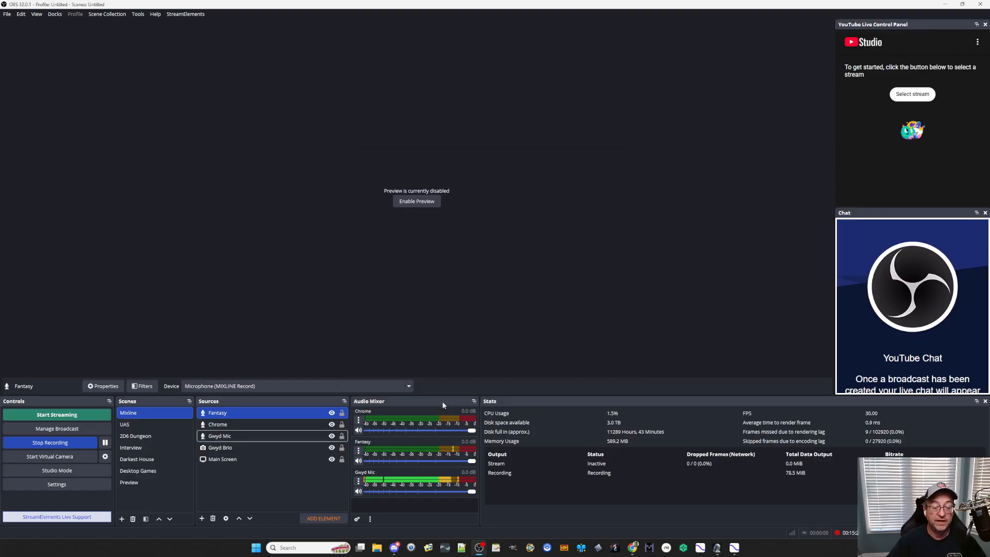
Add an Audio Input Capture source named Discord with CABLE Output (VB-Audio Virtual Cable) as its device
left_click(201, 518)
left_click(242, 354)
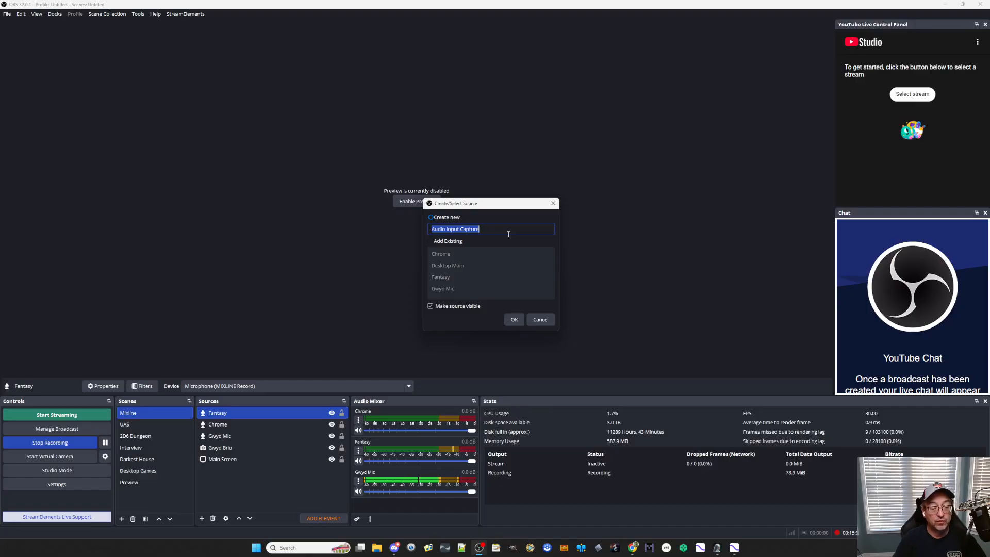
type("Discord")
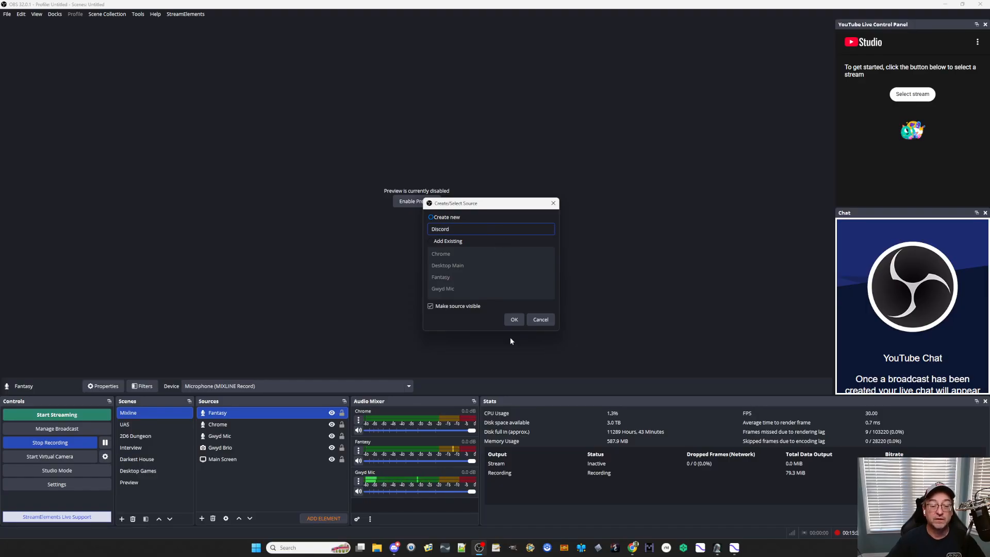
left_click(514, 320)
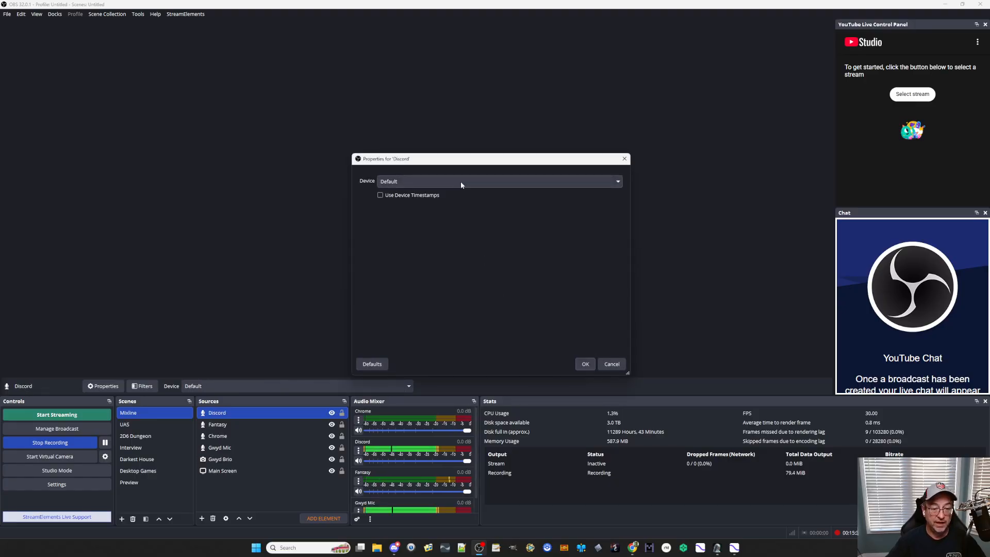
left_click(460, 181)
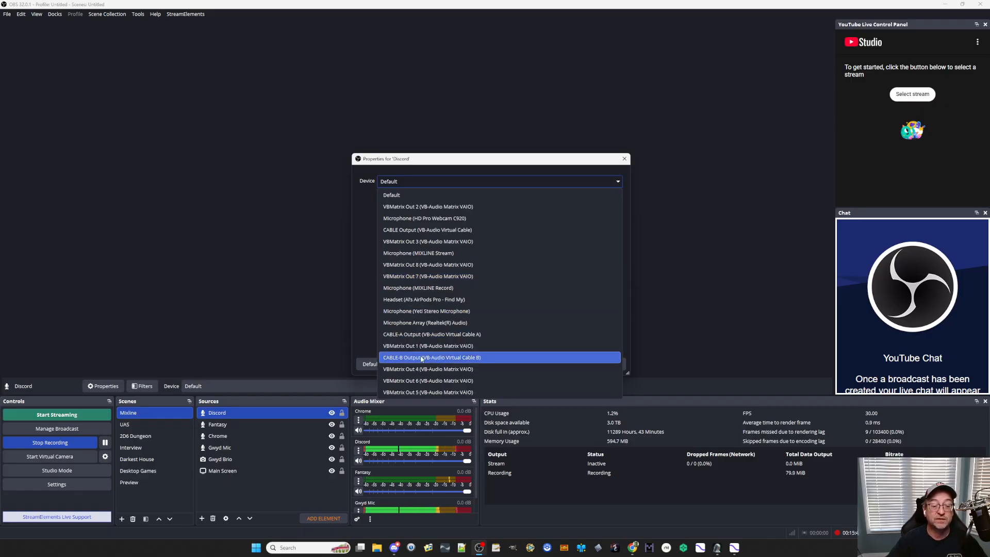
left_click(438, 230)
left_click(585, 364)
scroll(397, 465, "down", 1)
scroll(397, 466, "up", 1)
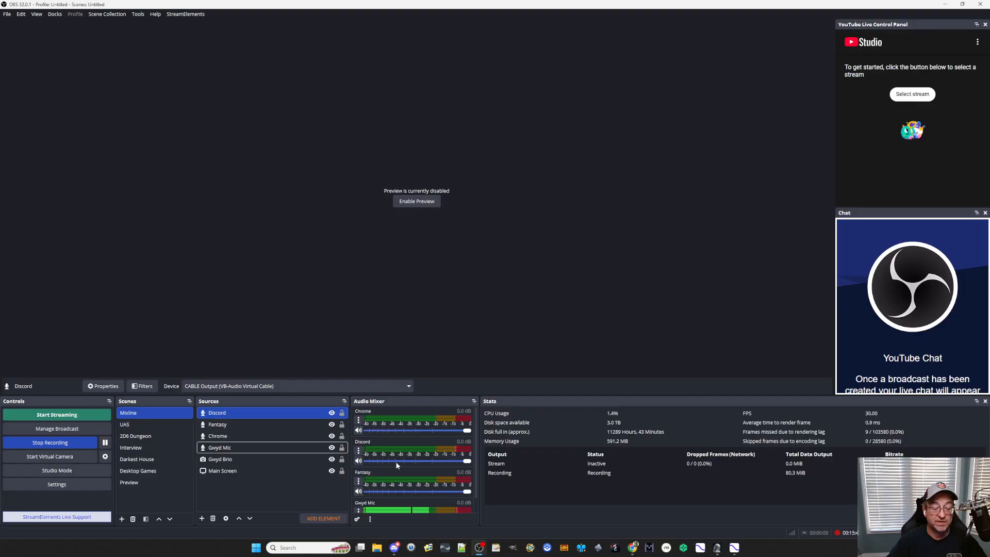
Switch to MIXLINE and swap the virtual outputs so Fantasy feeds VB-Audio Virtual Cable and Discord feeds MIXLINE Record
left_click(735, 549)
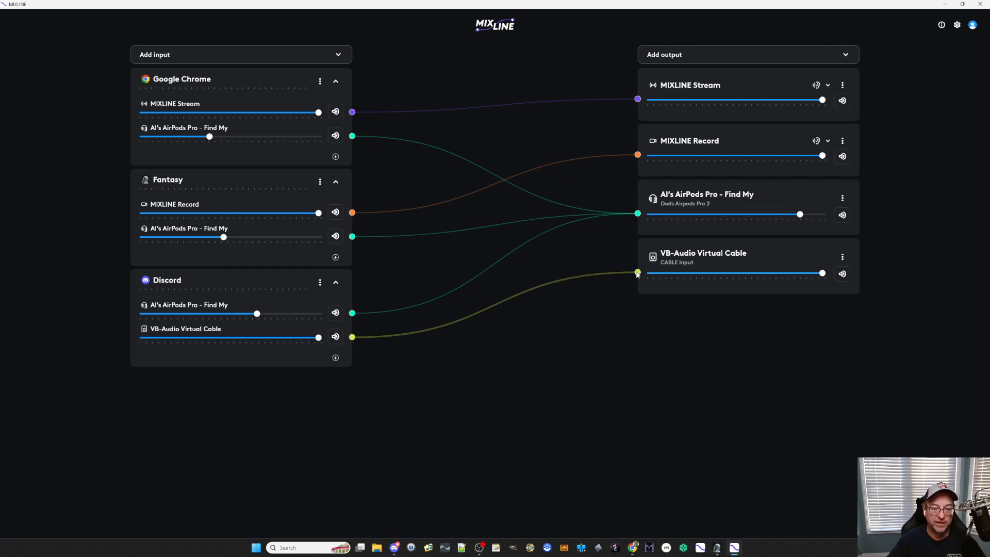
left_click_drag(352, 338, 431, 328)
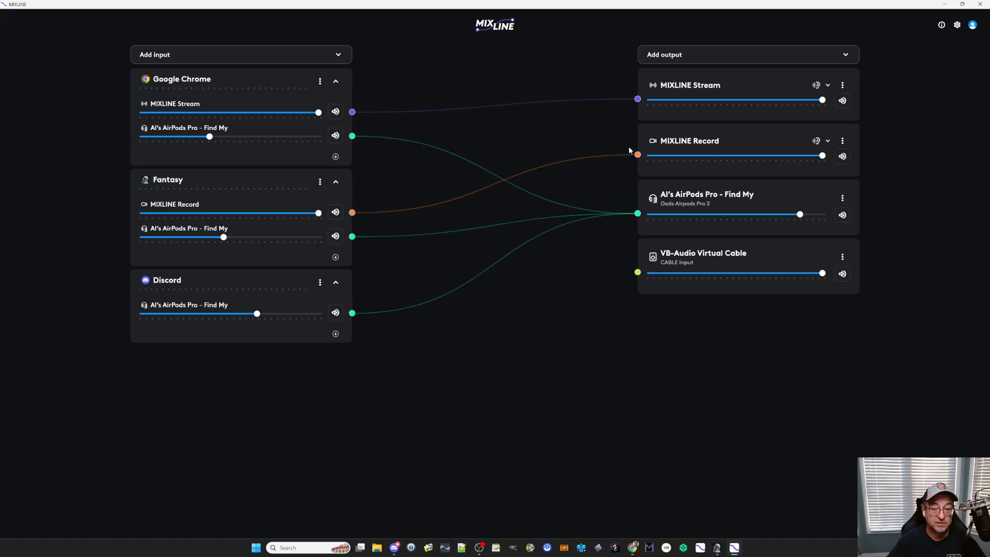
left_click_drag(640, 158, 496, 171)
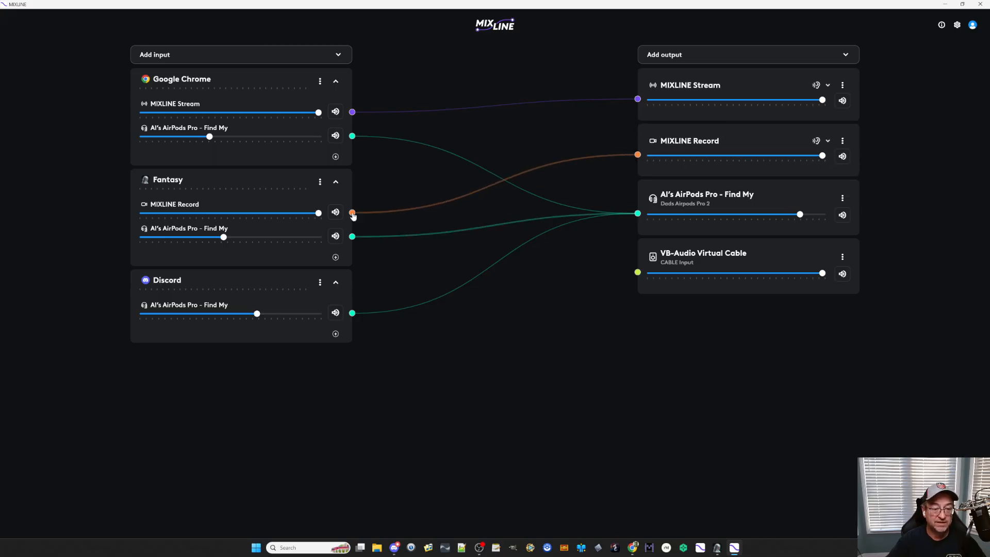
left_click_drag(353, 213, 422, 206)
left_click_drag(336, 234, 638, 272)
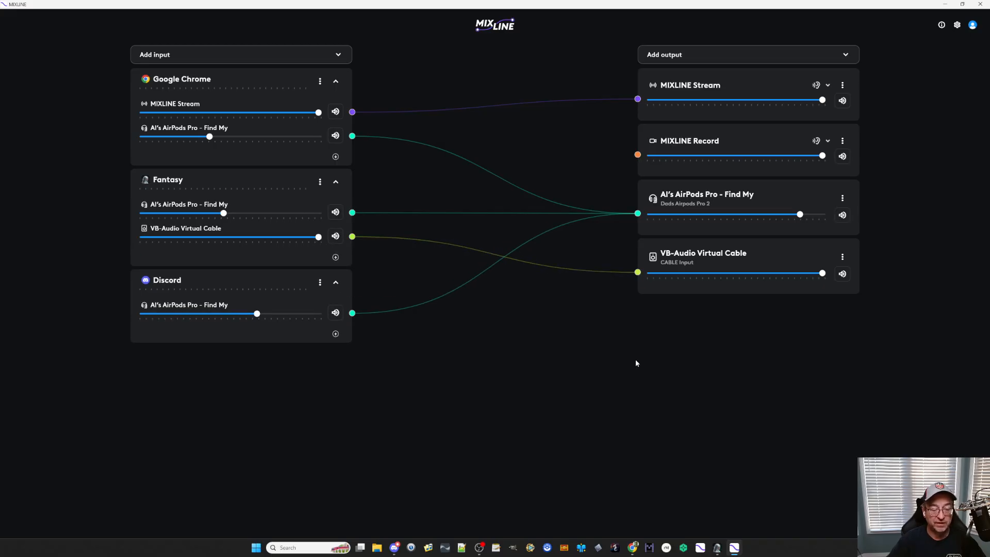
left_click_drag(337, 334, 638, 155)
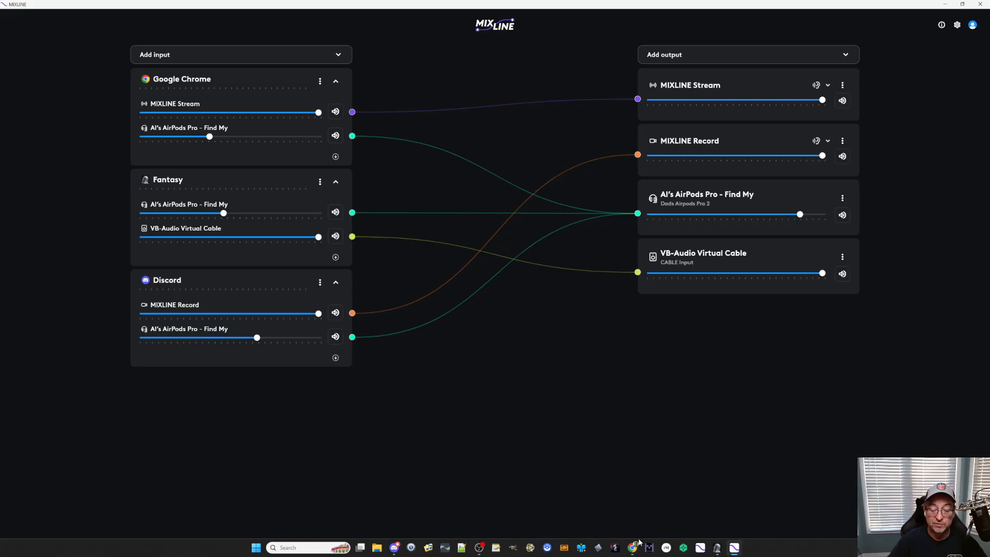
Play the scene audio in Fantasy, and in OBS lower the Discord source's mixer volume to about -26 dB
left_click(717, 549)
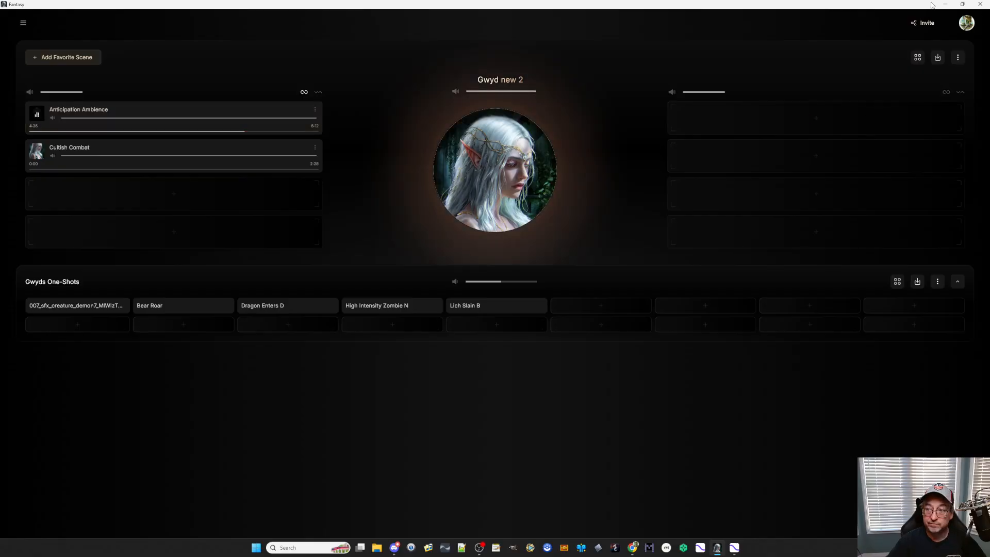
key("alt+Tab")
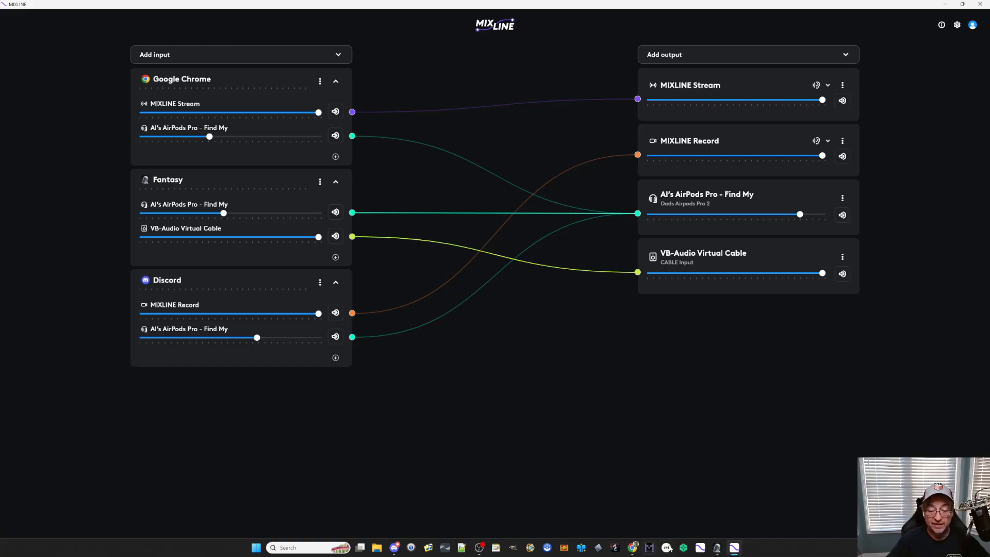
left_click(479, 548)
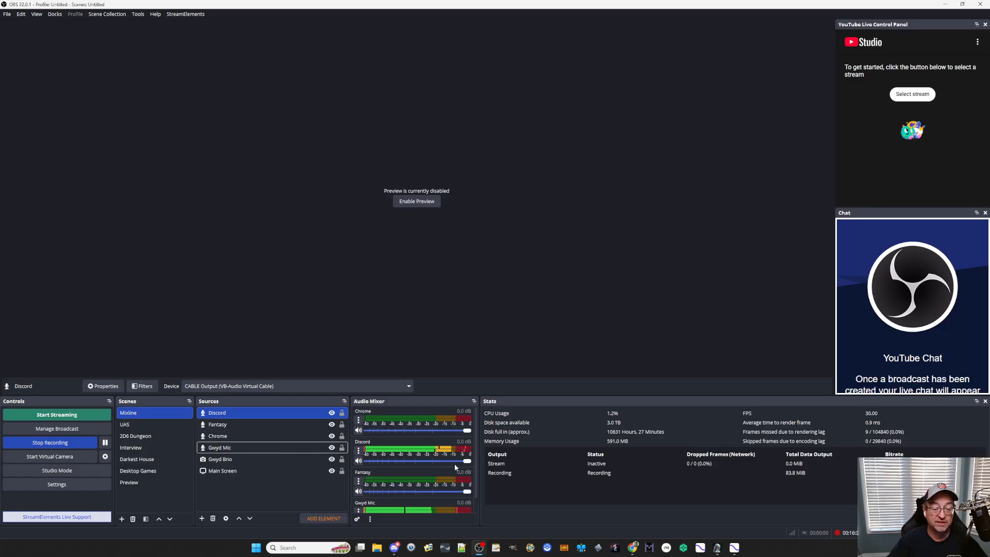
left_click_drag(467, 461, 408, 460)
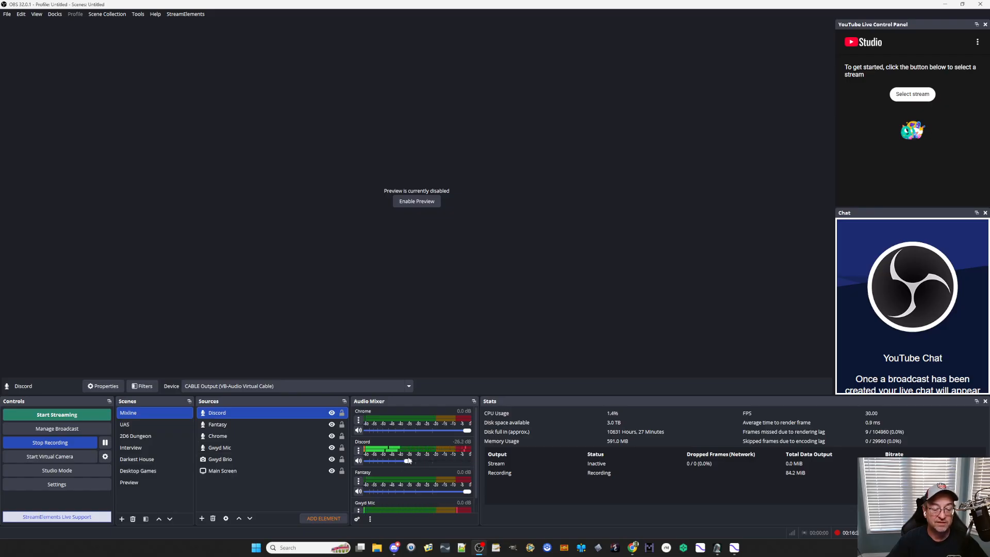
Check the capture device in the Discord source's properties
right_click(375, 444)
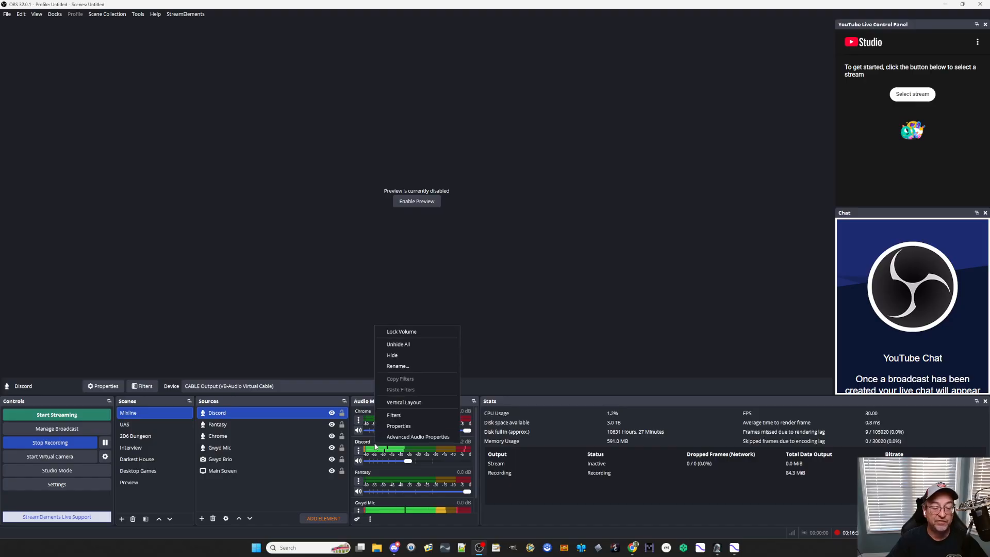
left_click(399, 426)
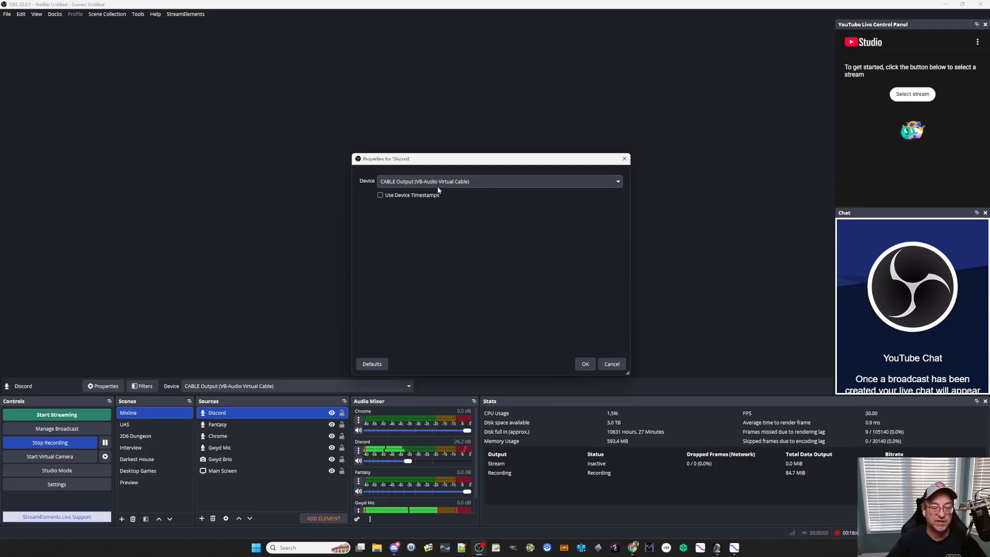
key("Escape")
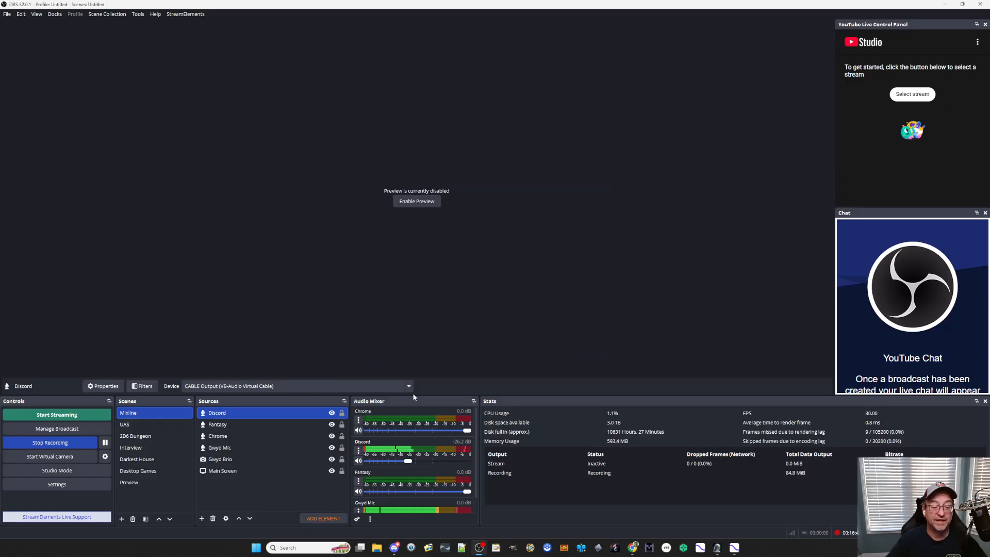
Rename the Discord source to Fantasy new and select the existing Fantasy source
right_click(263, 412)
left_click(297, 376)
type("Fantasy new")
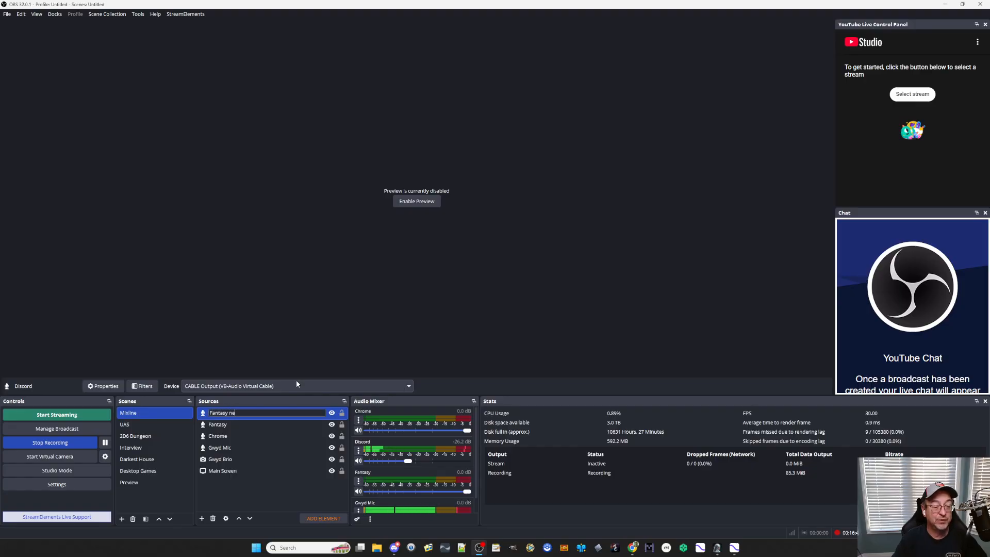
key("Return")
left_click(230, 426)
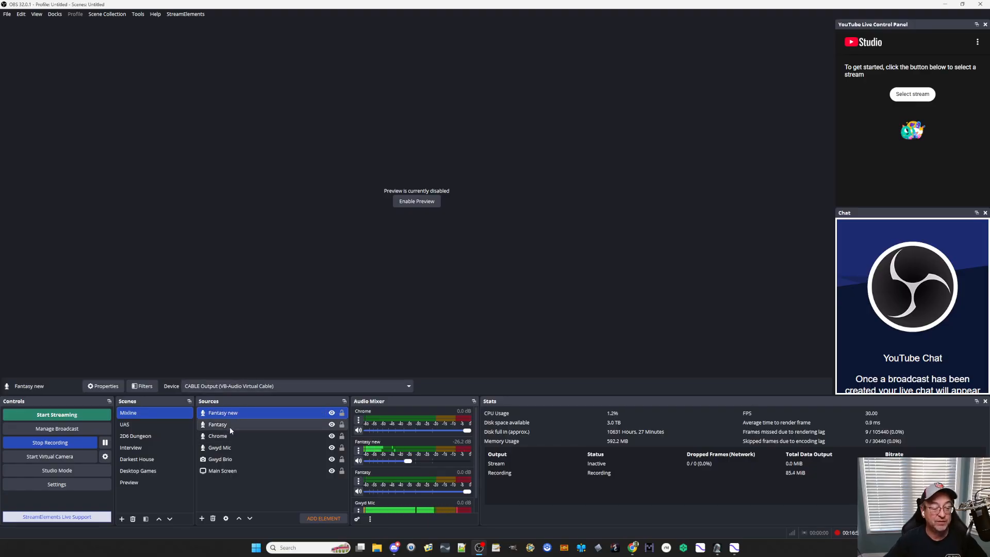
Rename the existing Fantasy source to Discord 2
right_click(230, 427)
left_click(262, 388)
key("Escape")
right_click(237, 437)
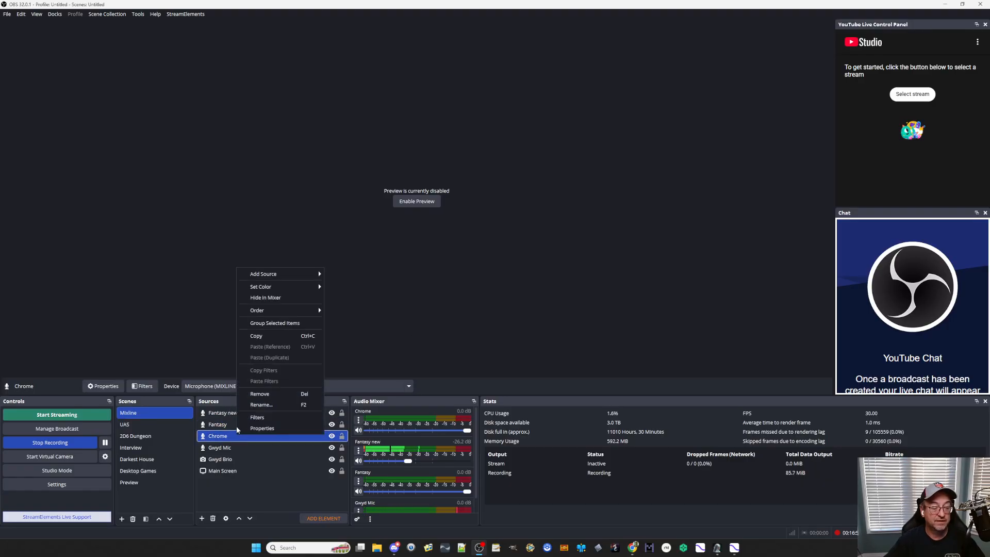
key("Escape")
right_click(237, 425)
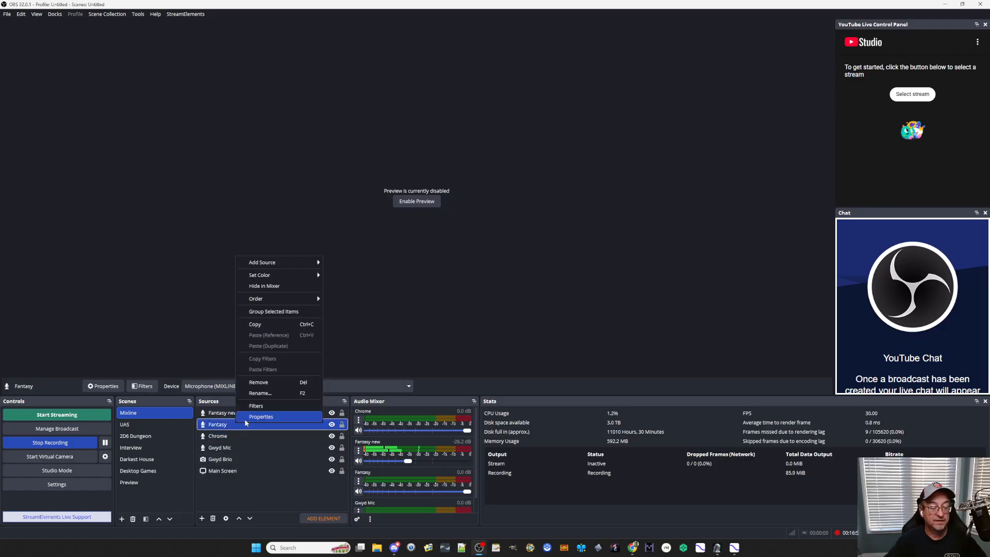
left_click(266, 394)
type("Discord 2")
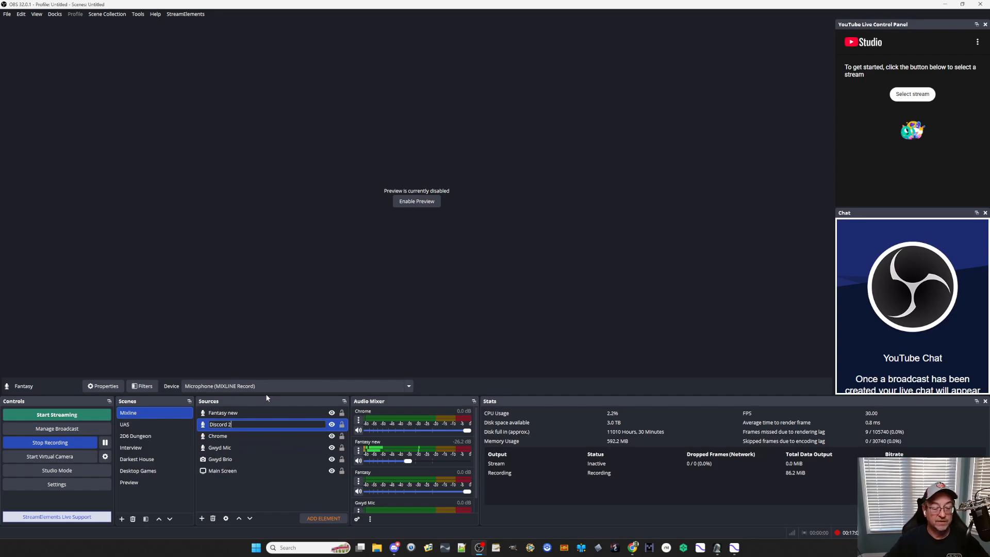
key("Return")
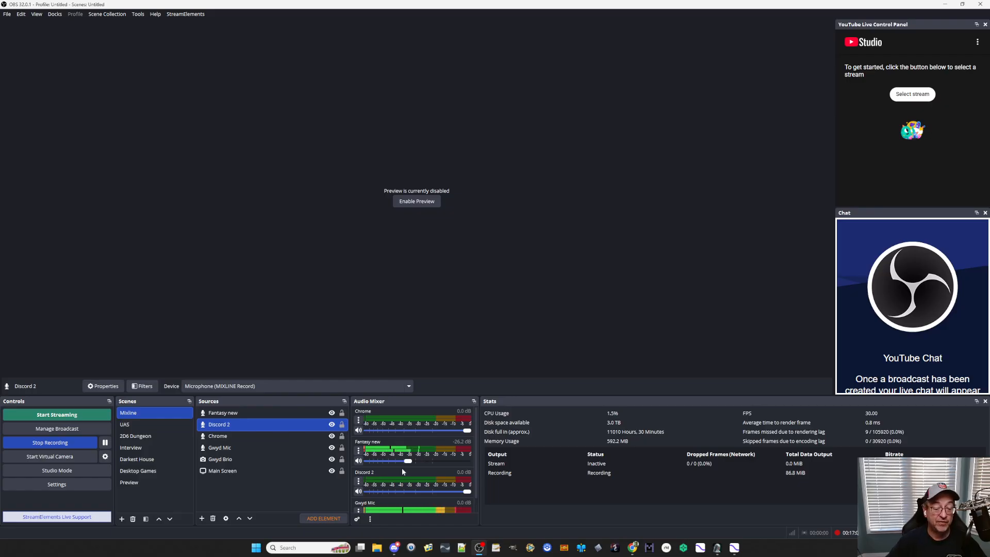
Lower the Fantasy new source's mixer volume to about -40 dB and check which audio filters can be added to it
left_click_drag(408, 460, 395, 463)
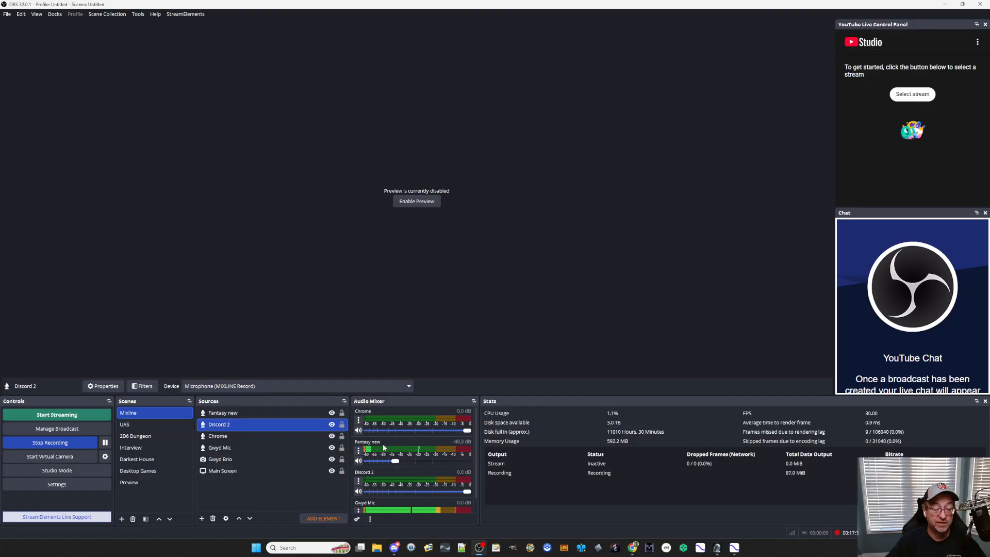
right_click(383, 449)
left_click(402, 417)
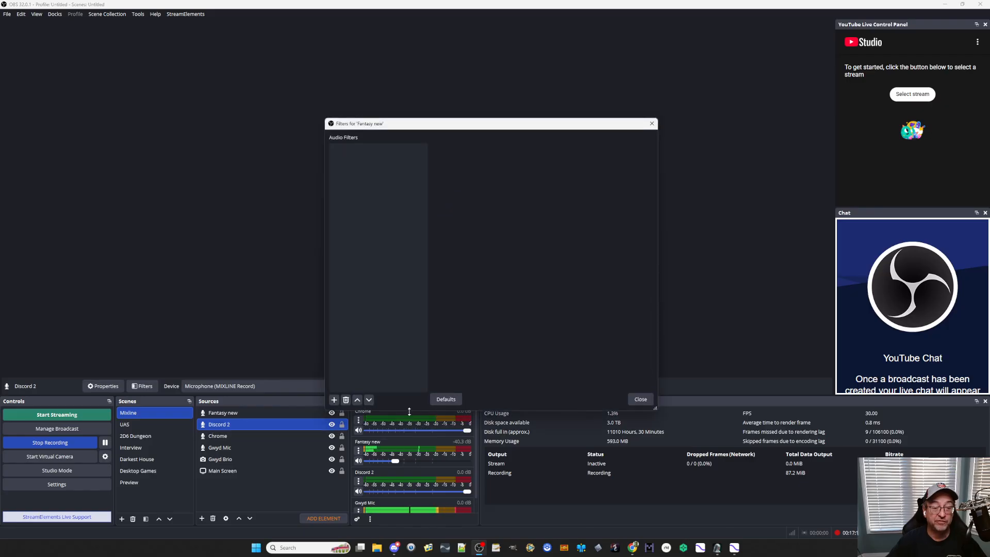
left_click(334, 400)
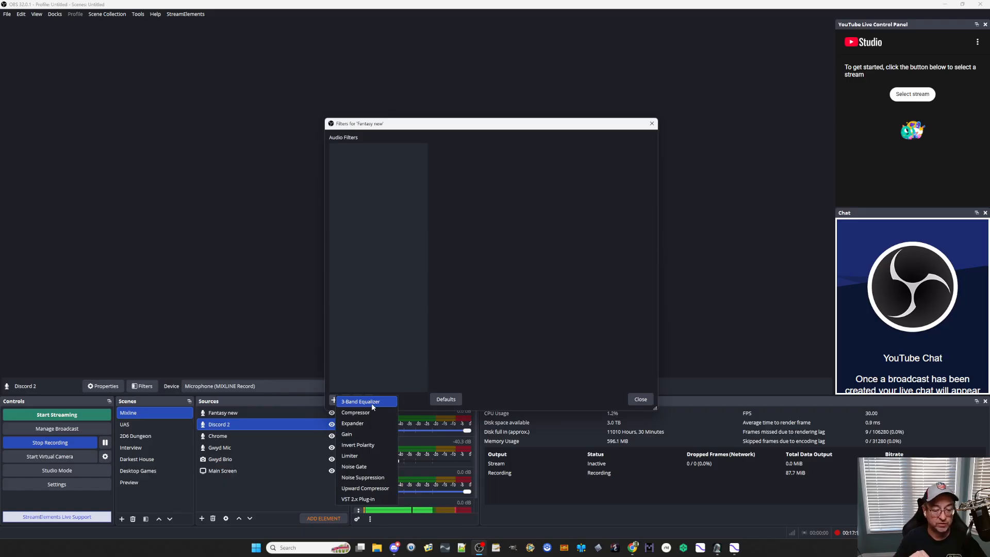
key("Escape")
key("Escape")
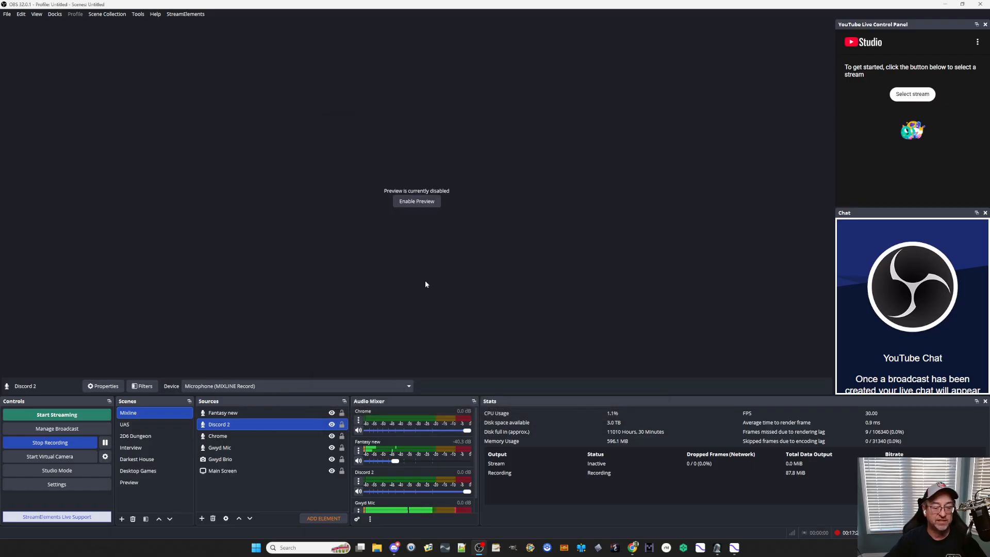
Switch to Fantasy, stop the Anticipation Ambience track, and minimise the window to return to the MIXLINE routing
left_click(733, 548)
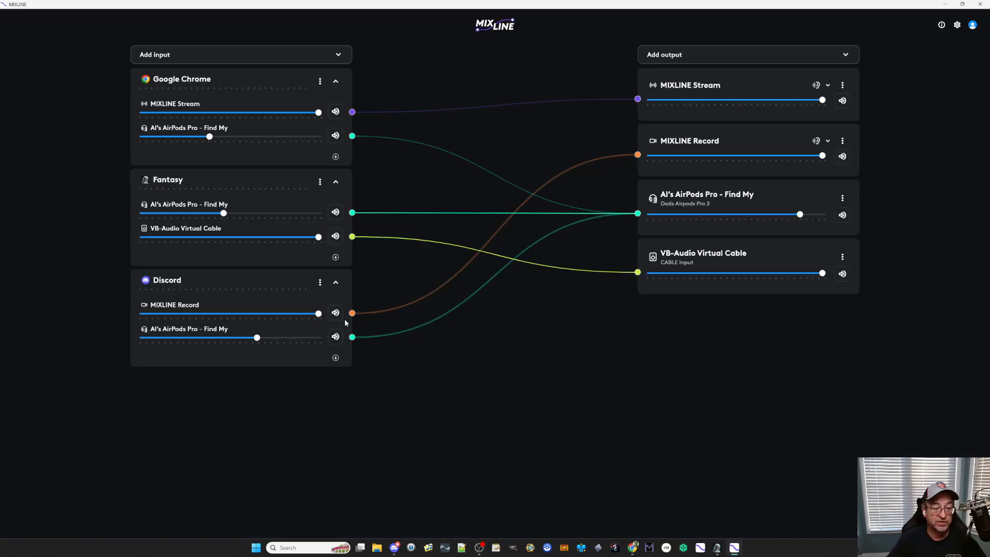
left_click(718, 549)
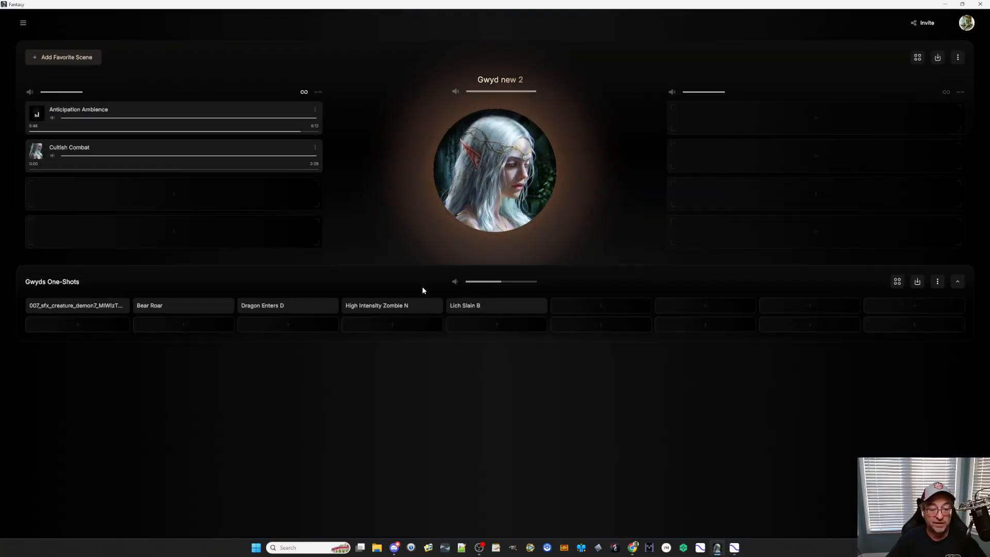
left_click(37, 118)
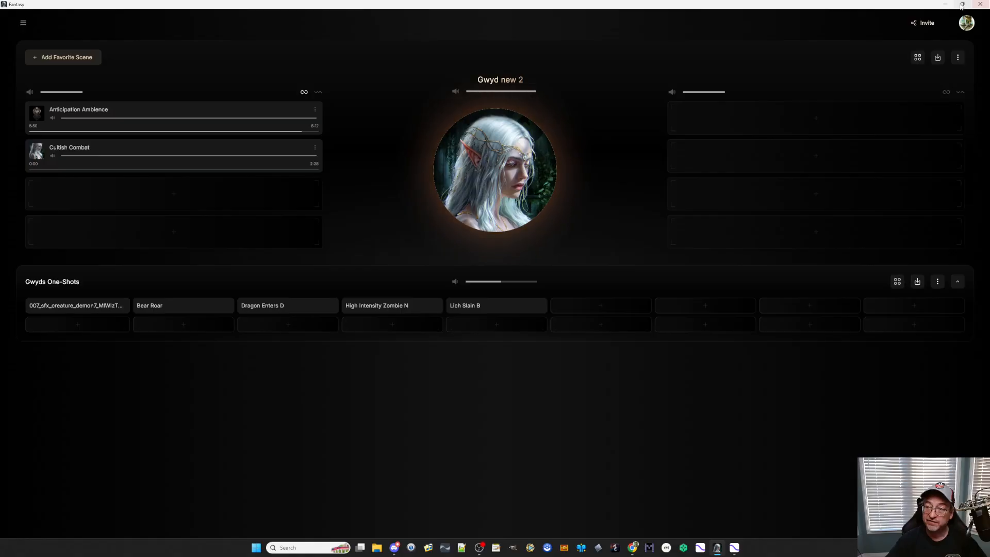
left_click(945, 5)
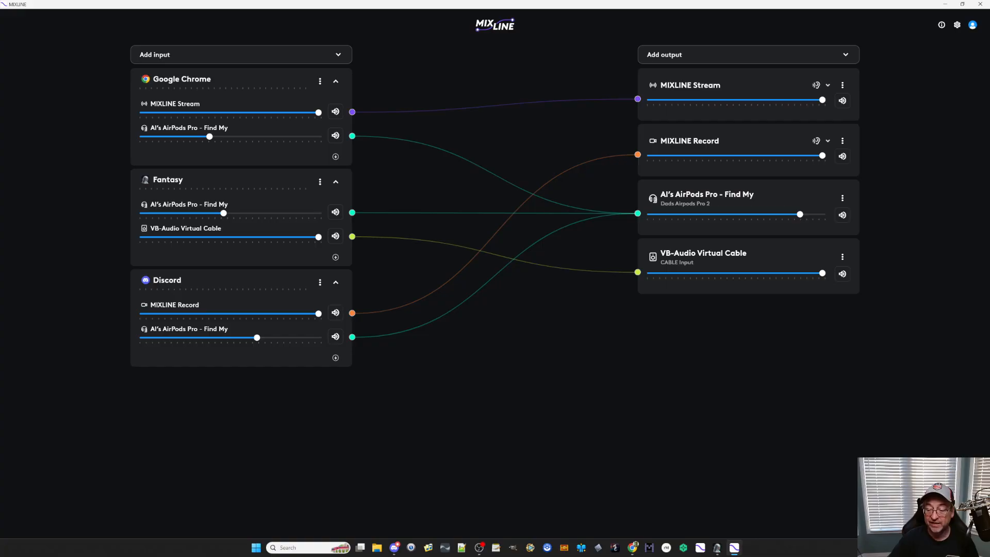
left_click(845, 434)
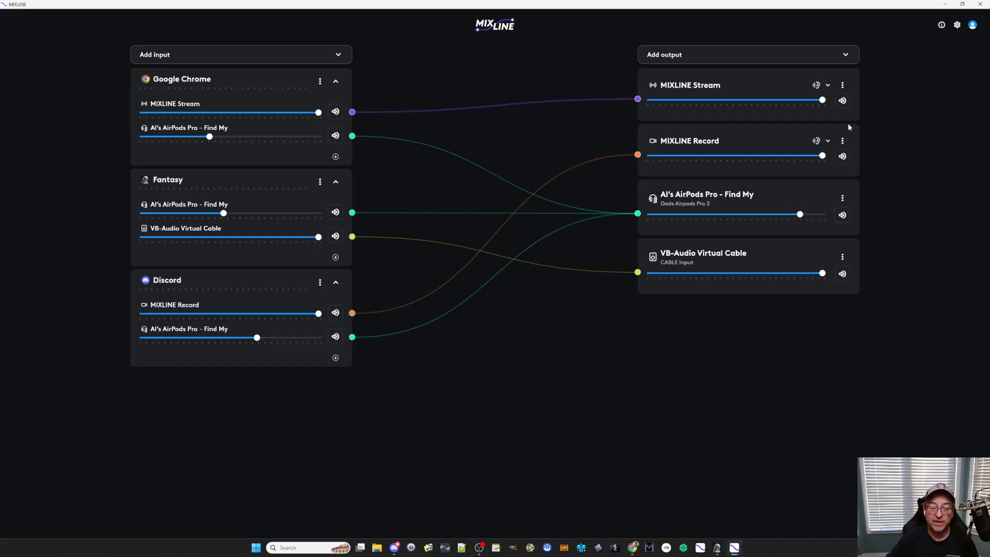
View the MIXLINE download page on Logitech's site in Chrome and switch back to OBS
left_click(632, 548)
left_click(142, 8)
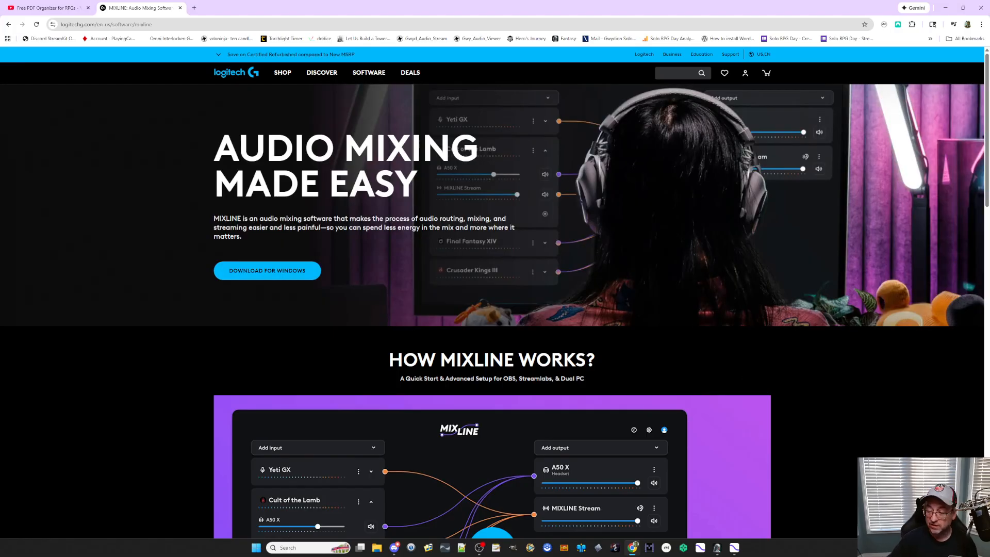
left_click(478, 547)
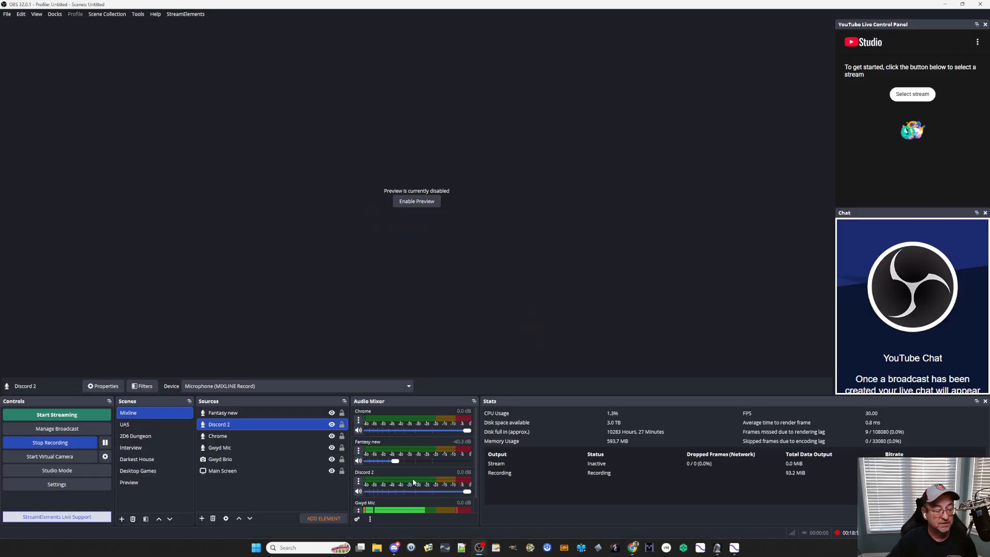